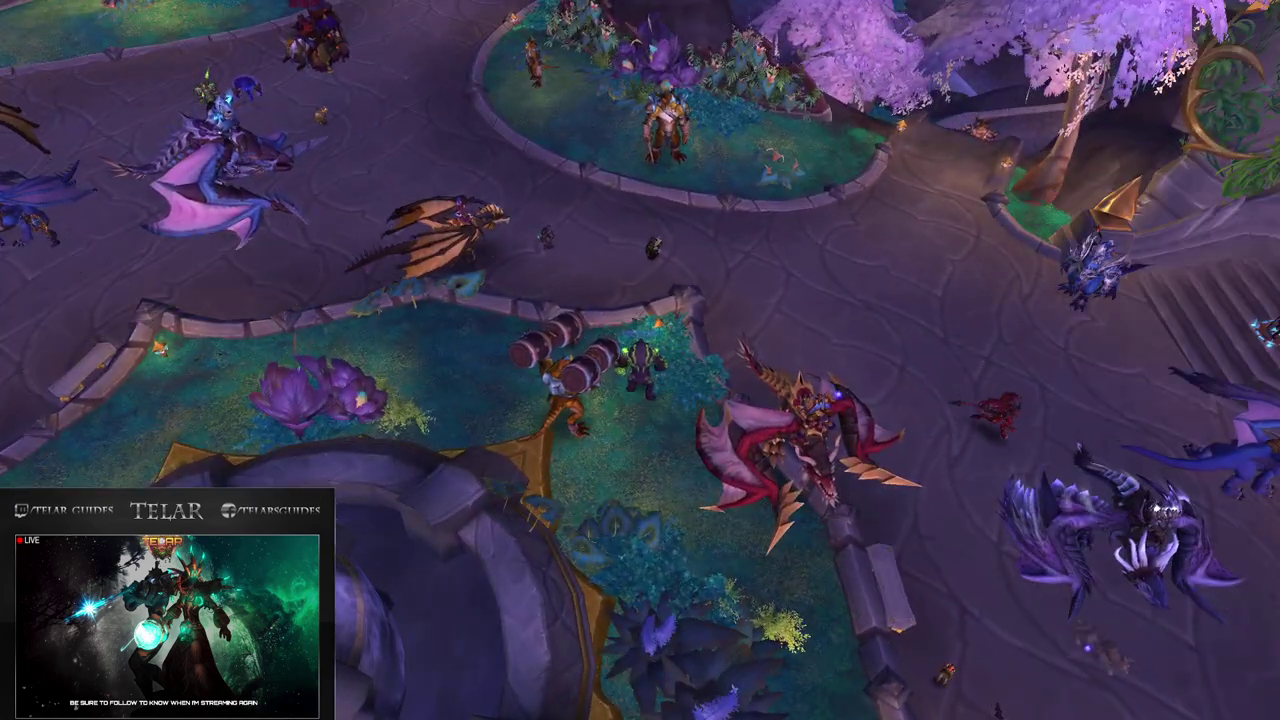
Step: Switch to the Video liste.ods spreadsheet in OpenOffice Calc and select the 29.01.23 date heading in cell AK1
key(alt+Tab)
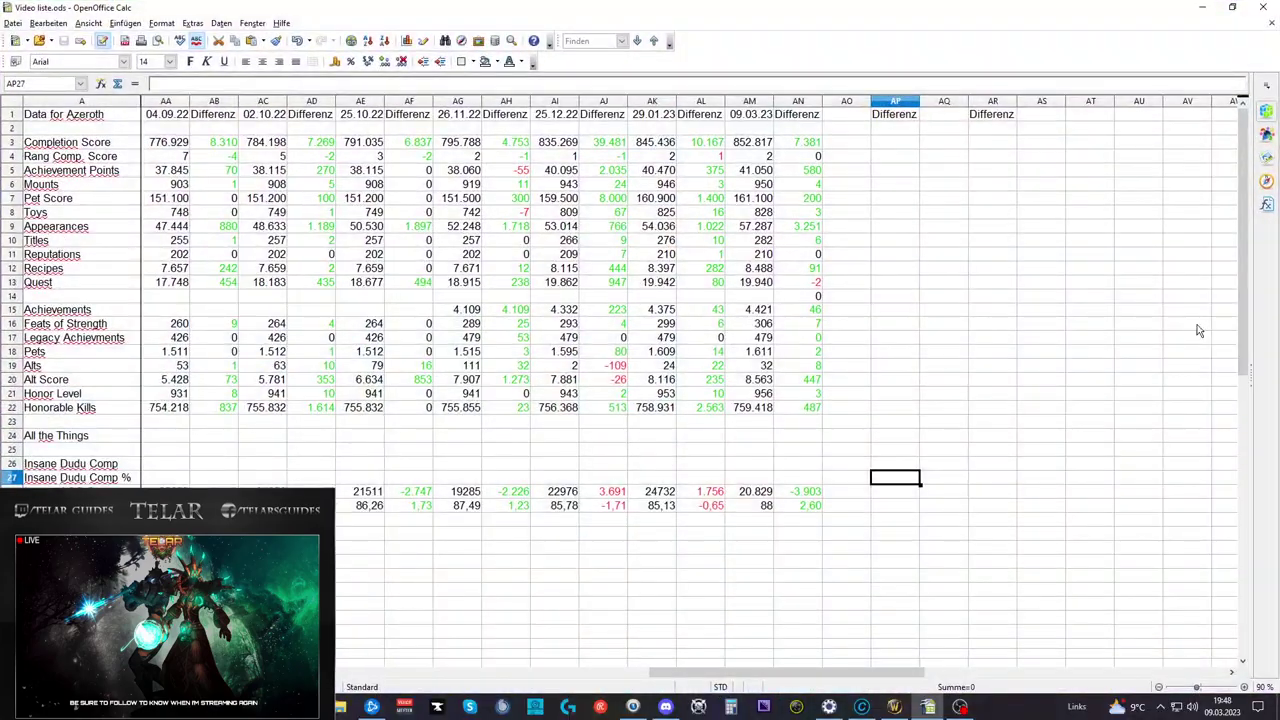
click(648, 115)
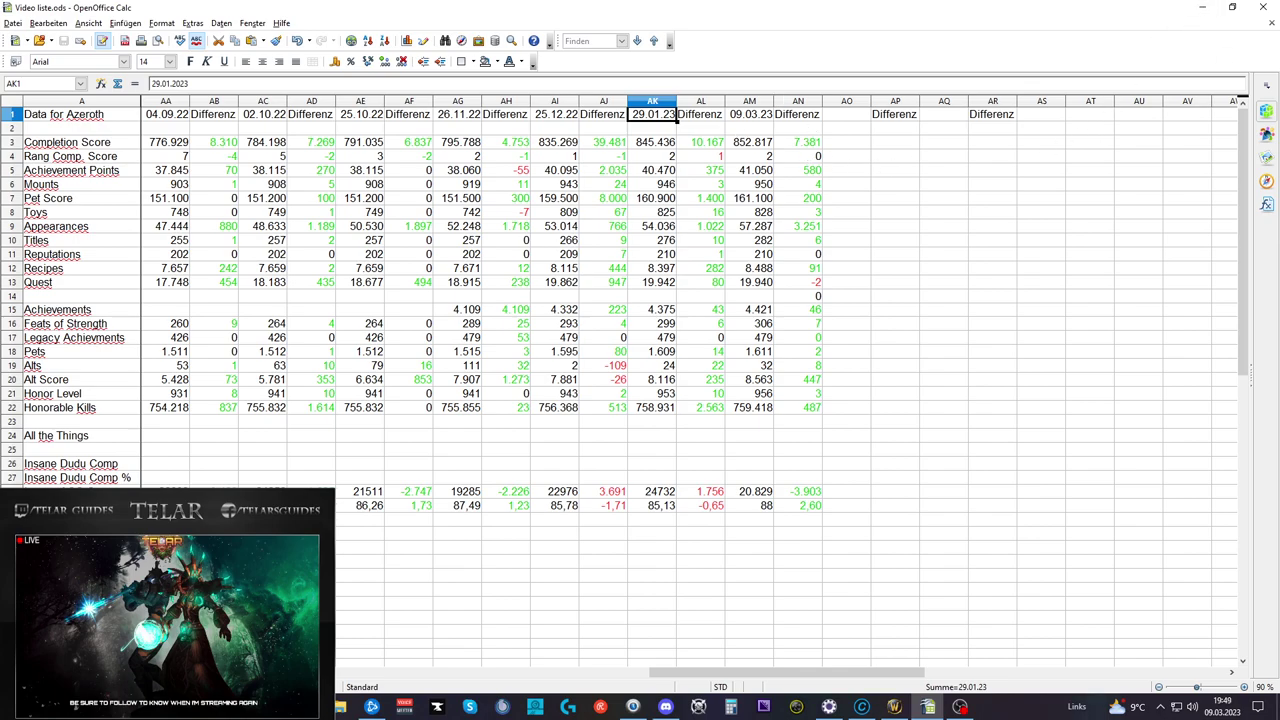
Step: Switch to the character's Data for Azeroth page in the browser and read the Completion Score description
click(1202, 7)
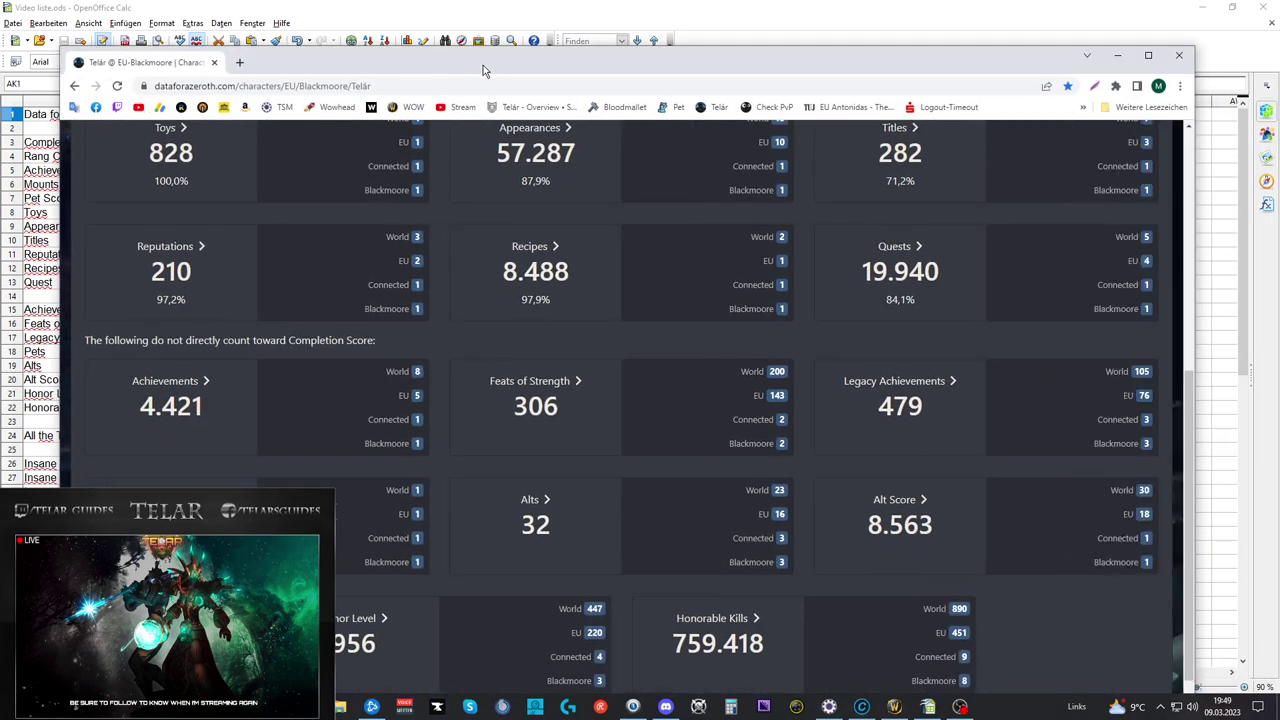
scroll(652, 295, up, 5)
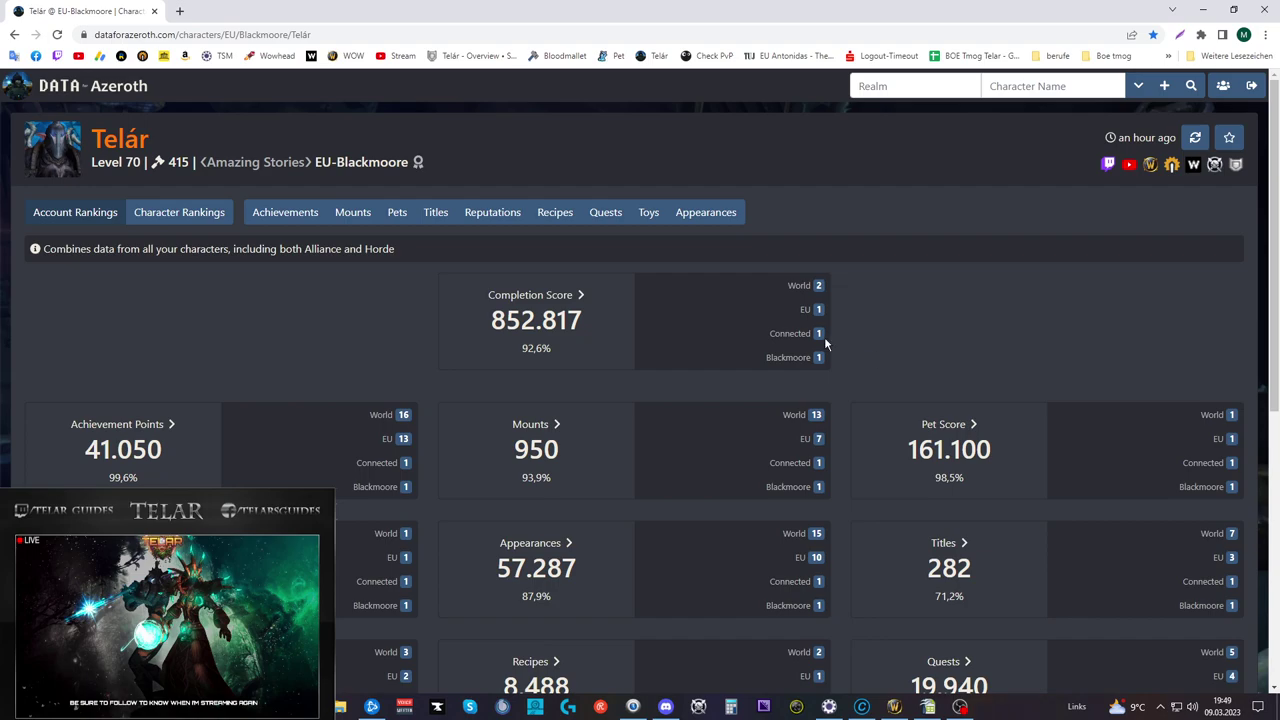
mouse_move(520, 315)
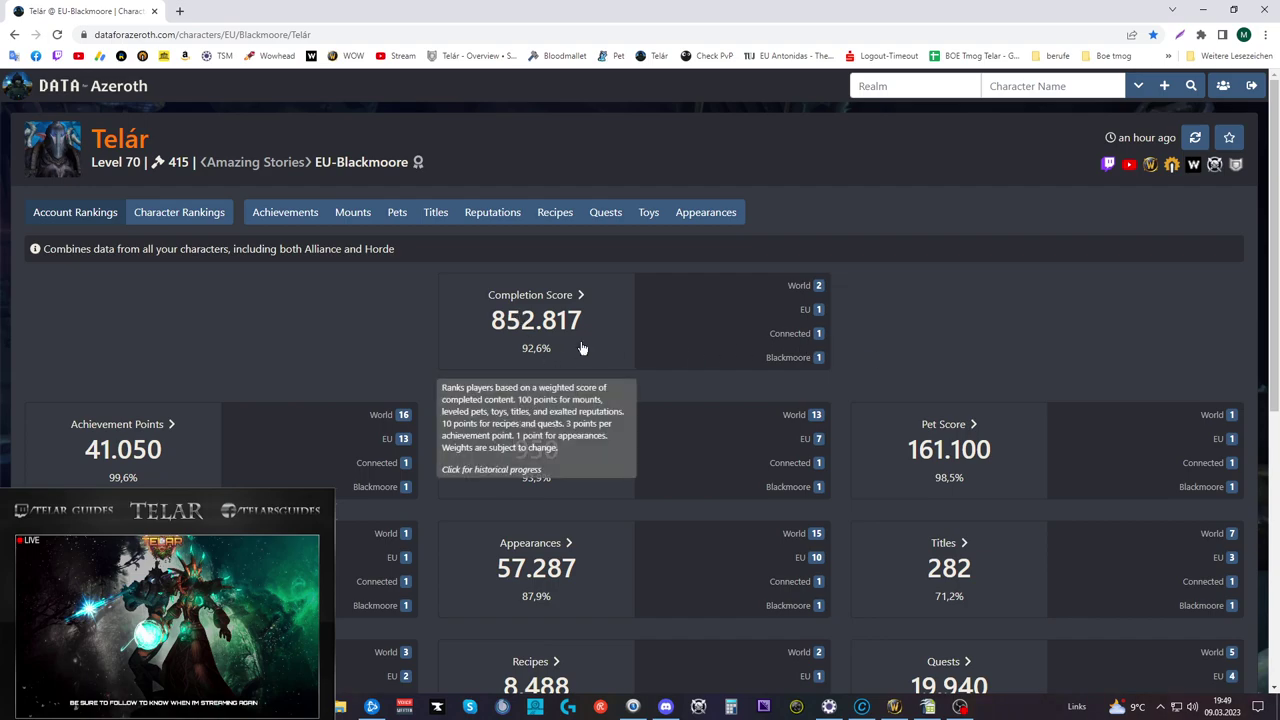
Step: View the world leaderboard for Completion Score, and return to the character's profile from its entry there
click(800, 288)
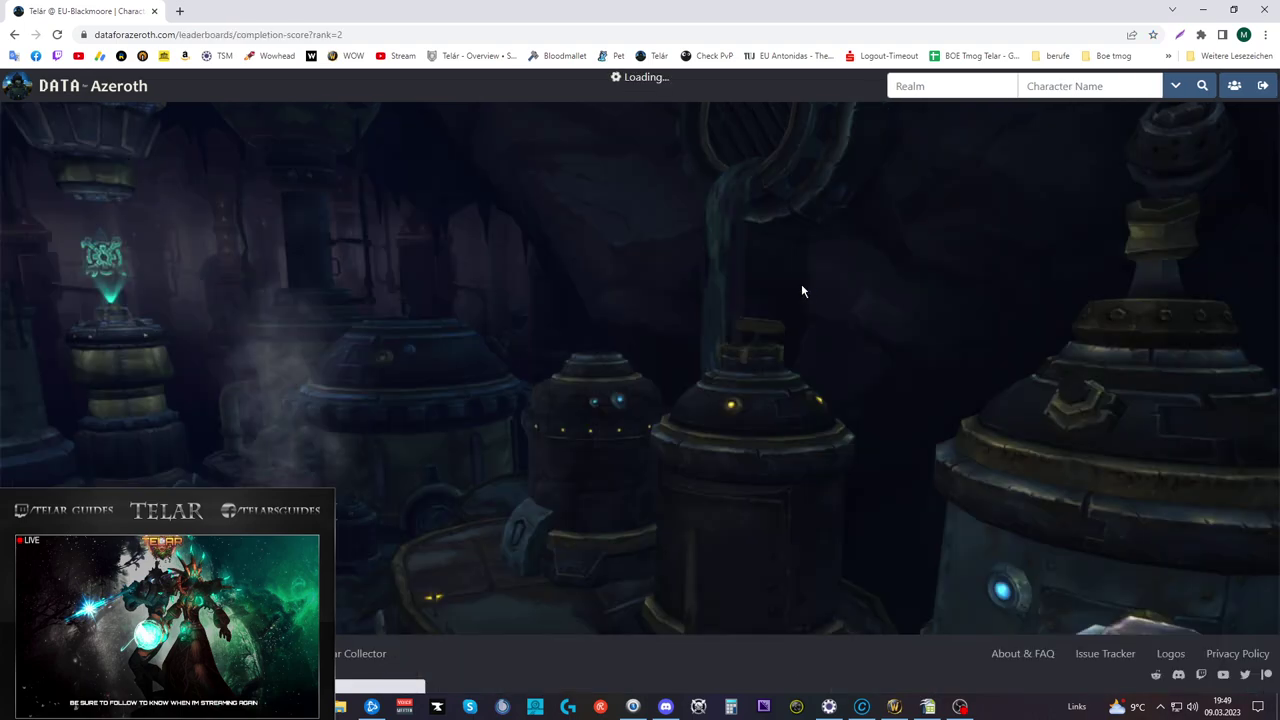
scroll(597, 486, down, 1)
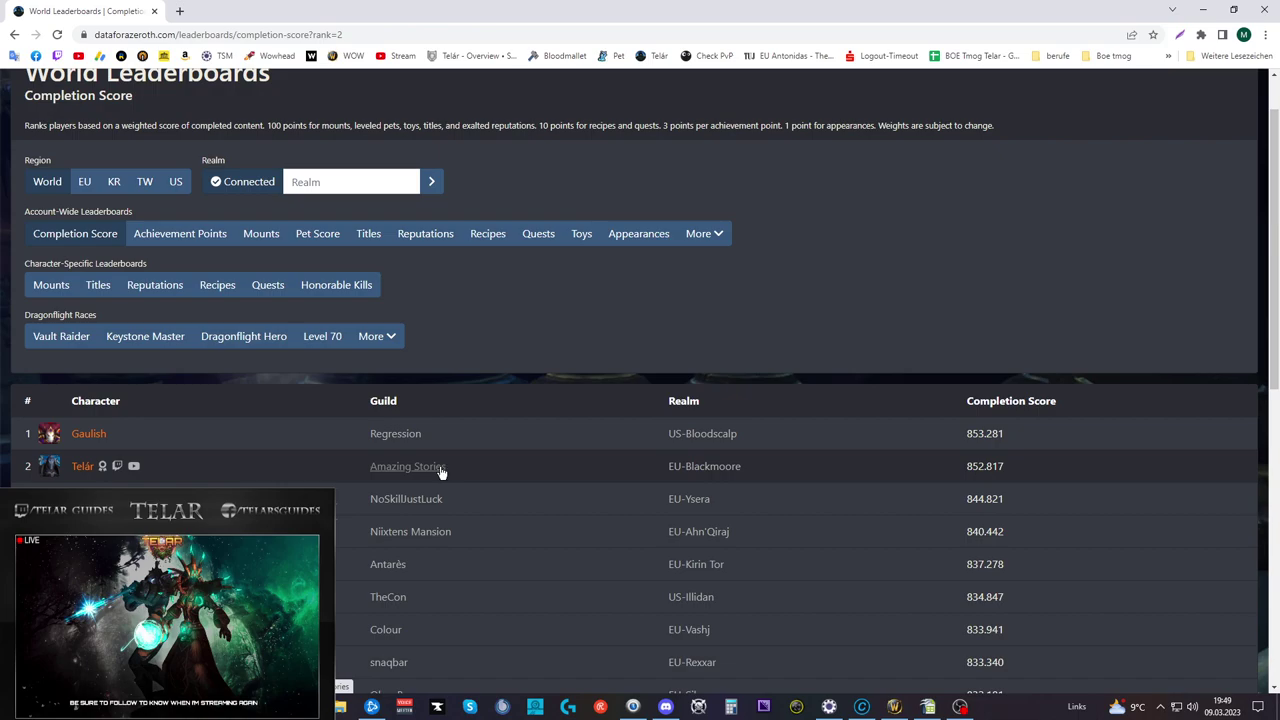
click(79, 466)
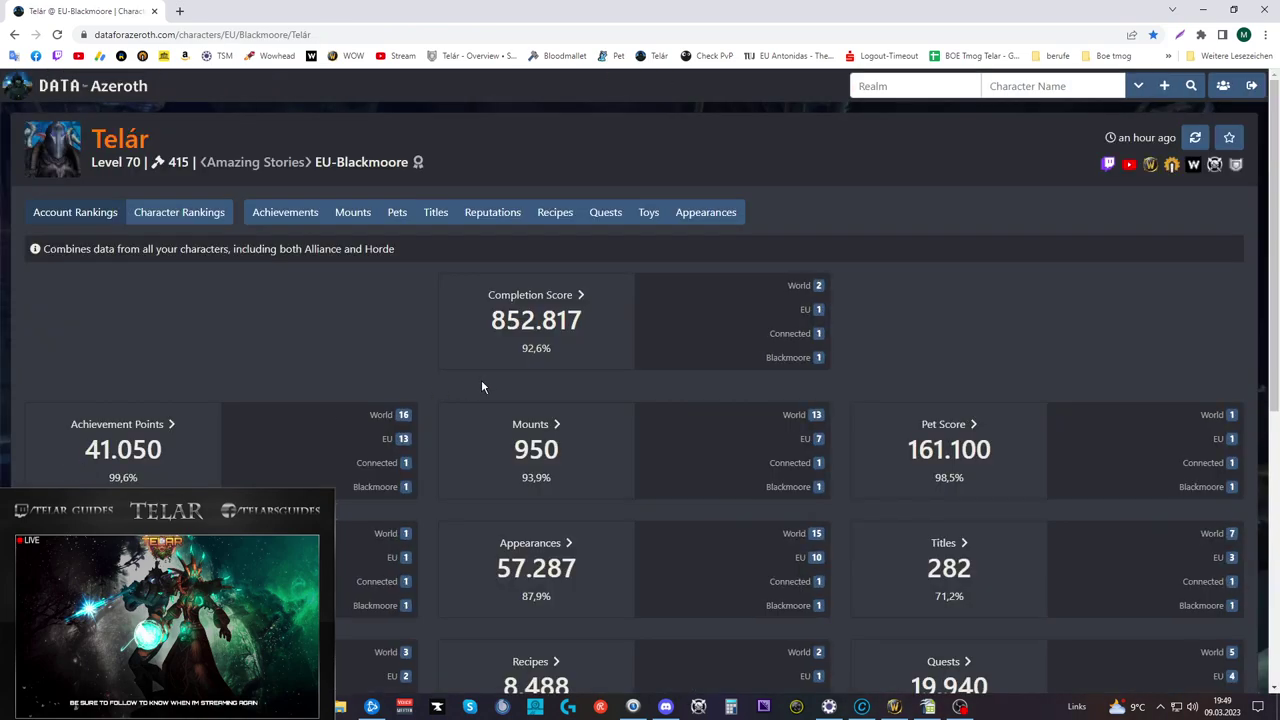
Step: Examine the account rankings by category, including the descriptions for Appearances, Titles and Quests
scroll(473, 387, down, 1)
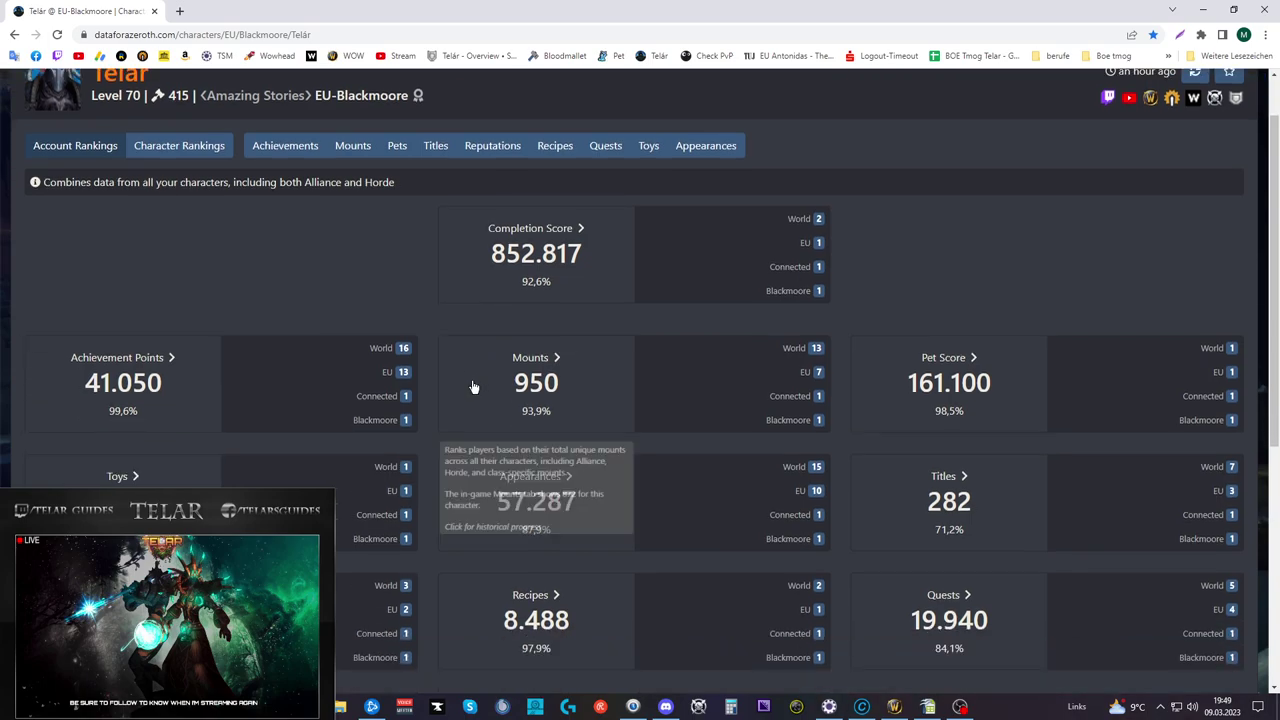
scroll(471, 383, down, 1)
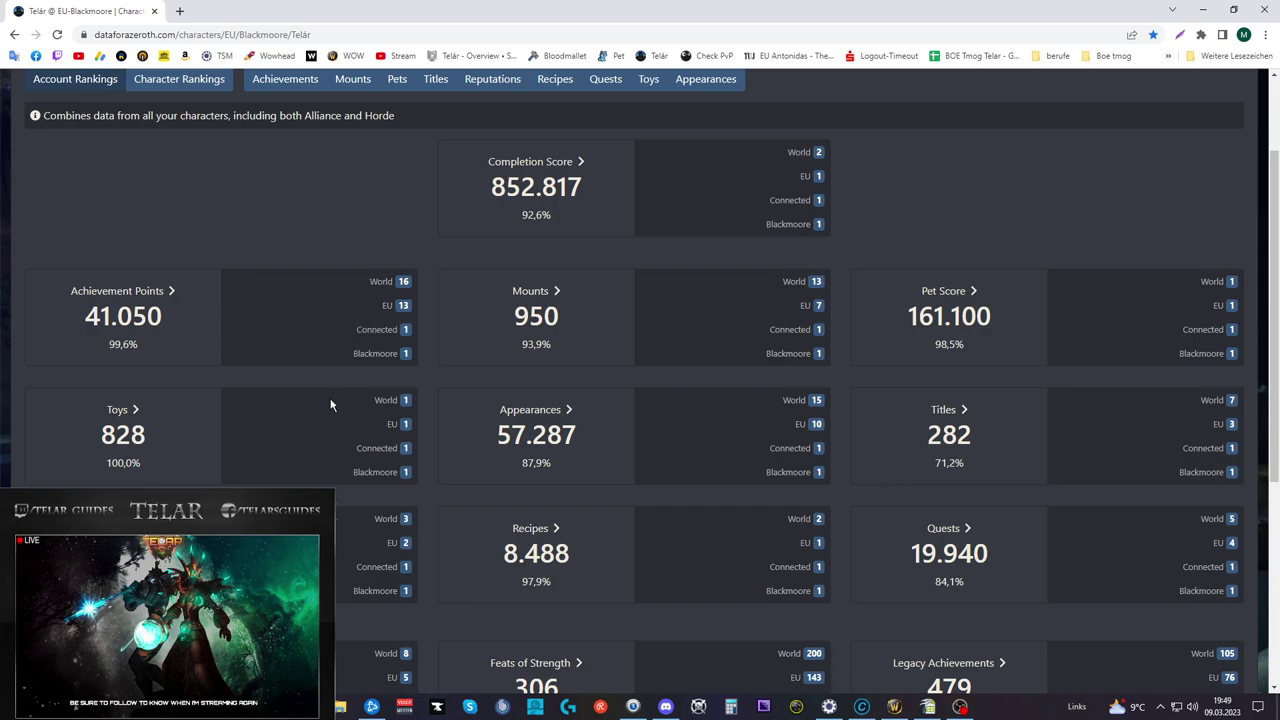
scroll(329, 403, down, 1)
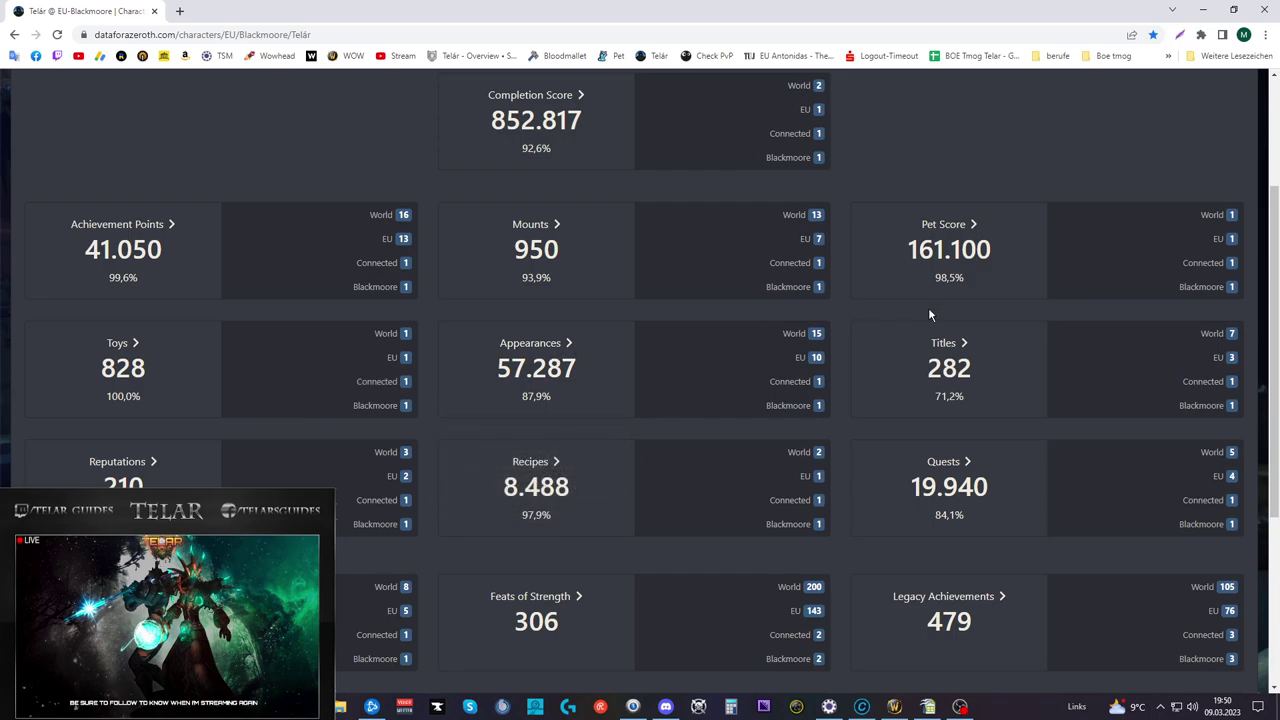
mouse_move(545, 366)
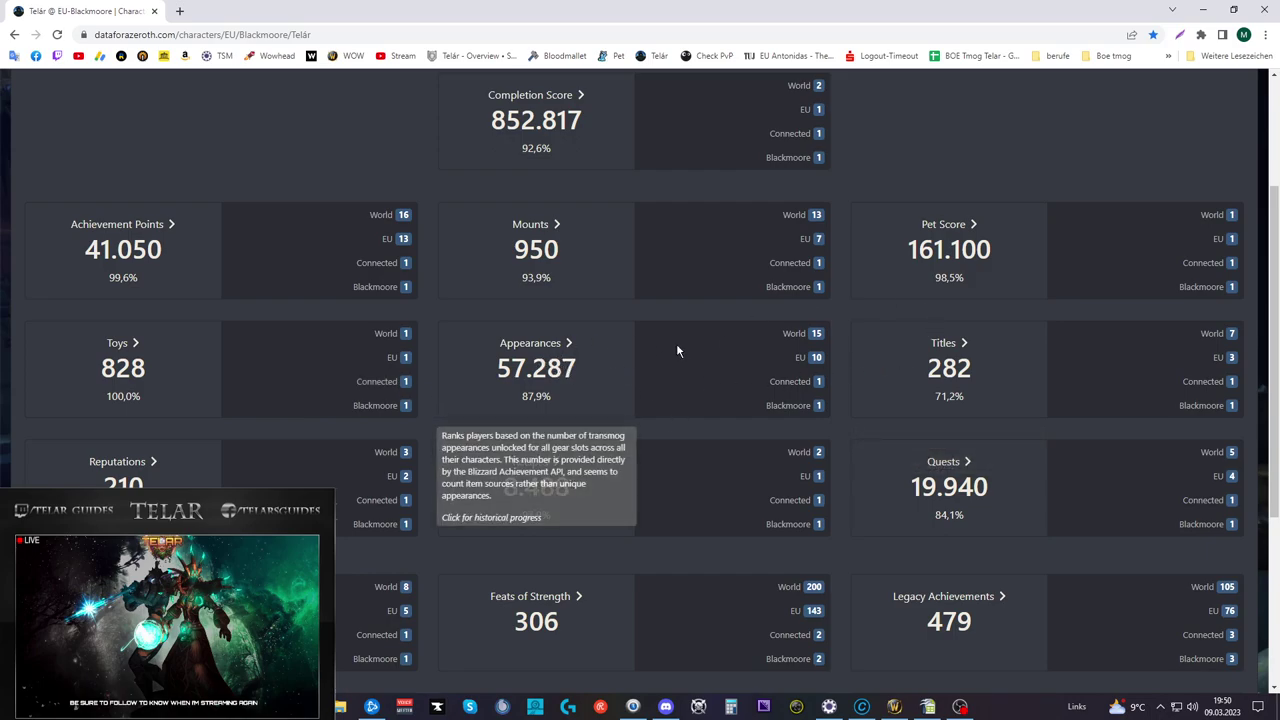
mouse_move(1014, 420)
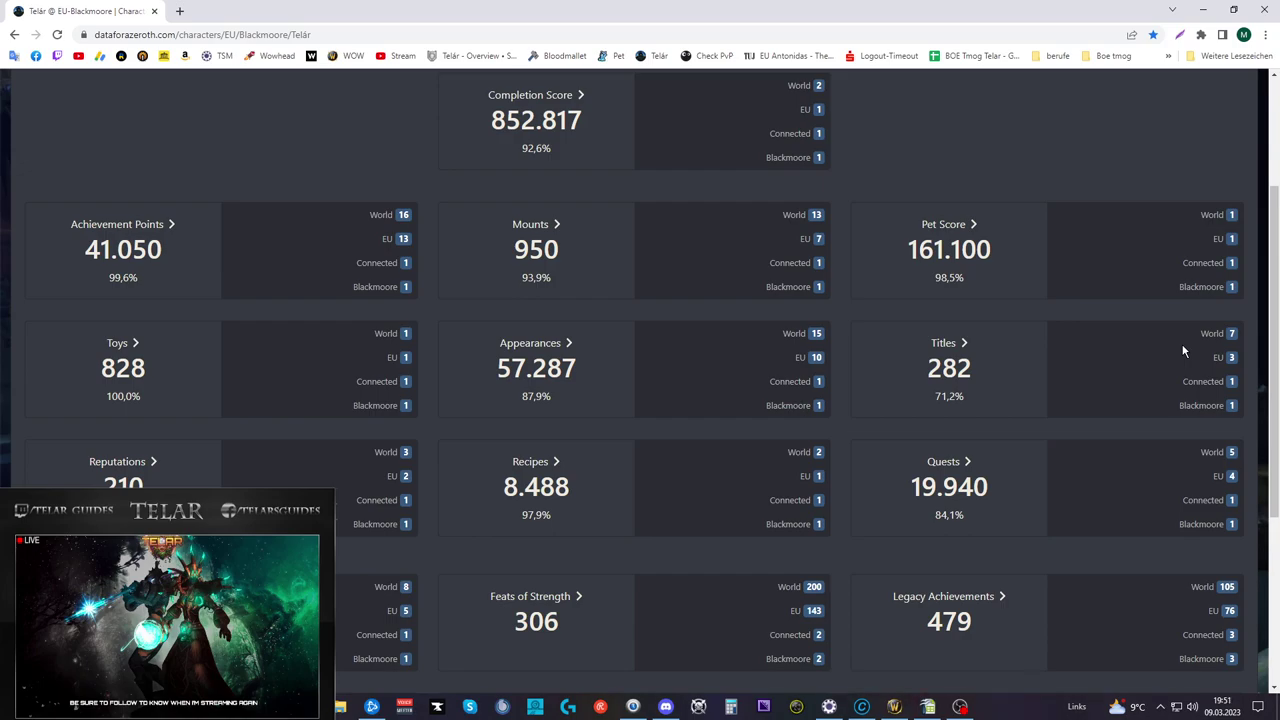
mouse_move(950, 465)
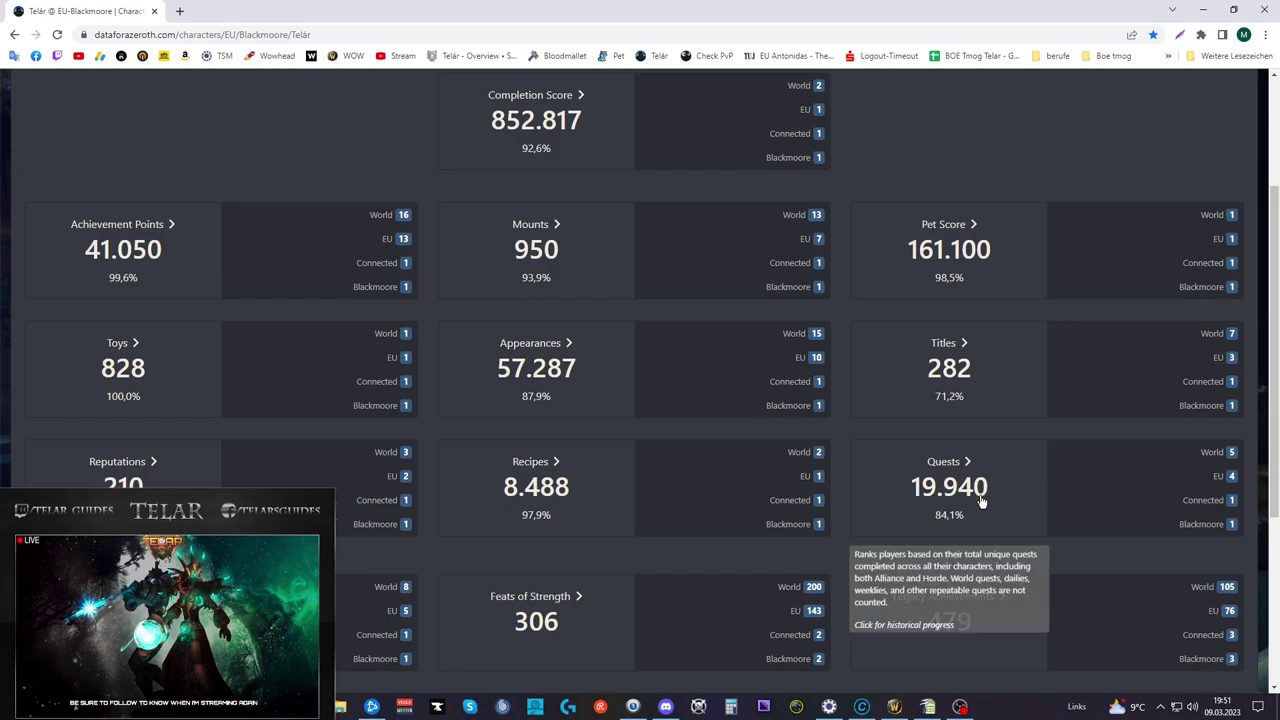
scroll(981, 500, down, 3)
scroll(981, 500, up, 4)
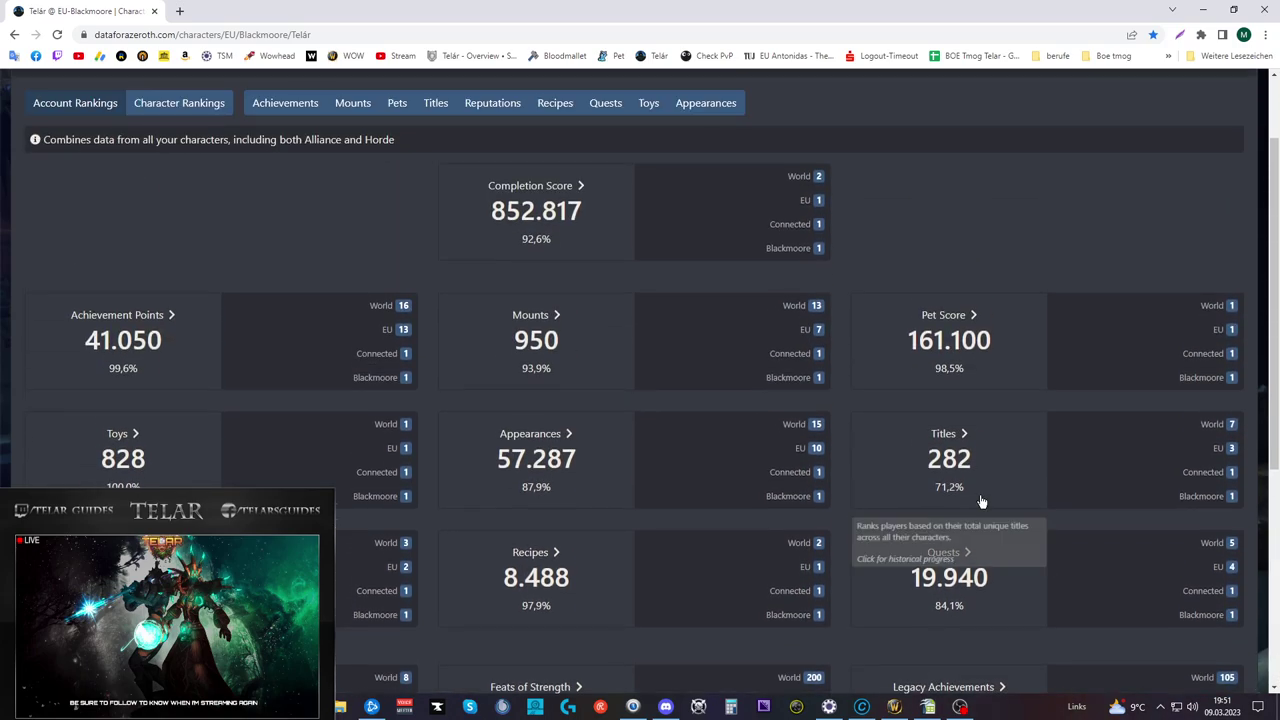
scroll(981, 500, down, 1)
mouse_move(527, 400)
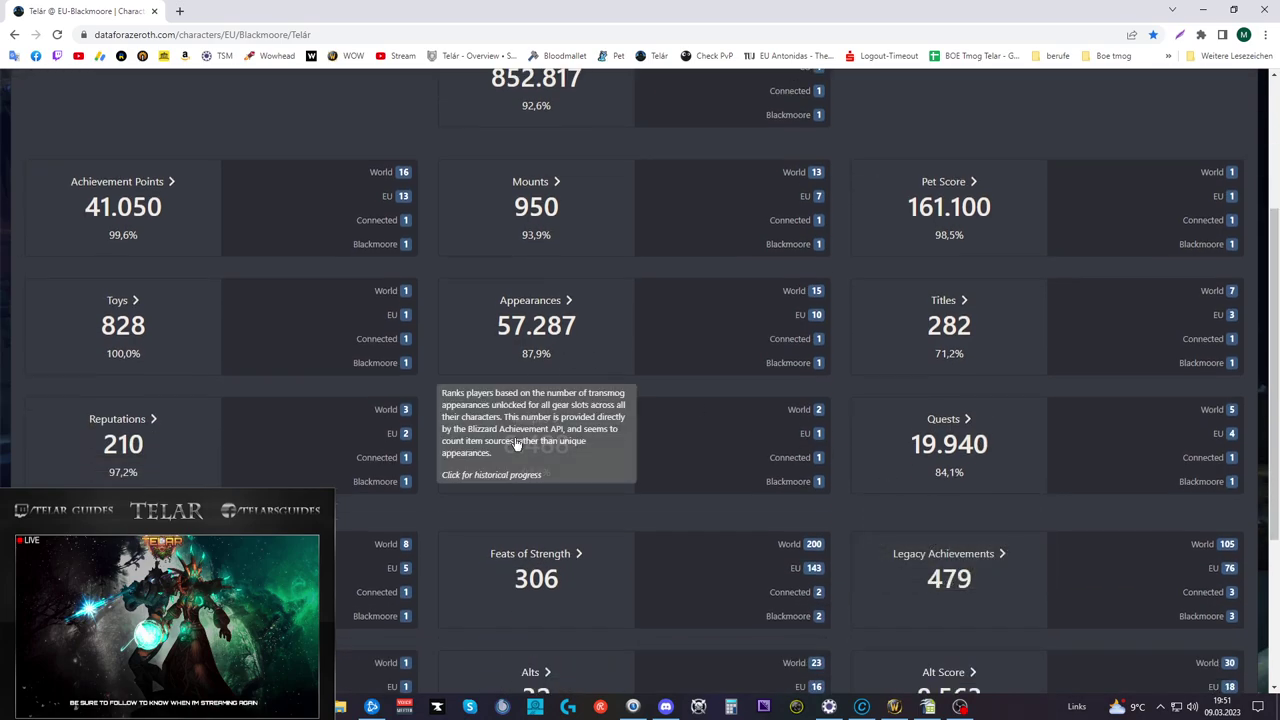
Step: Return to the Calc spreadsheet and review the 09.03.23 differences for Completion Score, its rank and Achievement Points in AN3 to AN5
click(1203, 9)
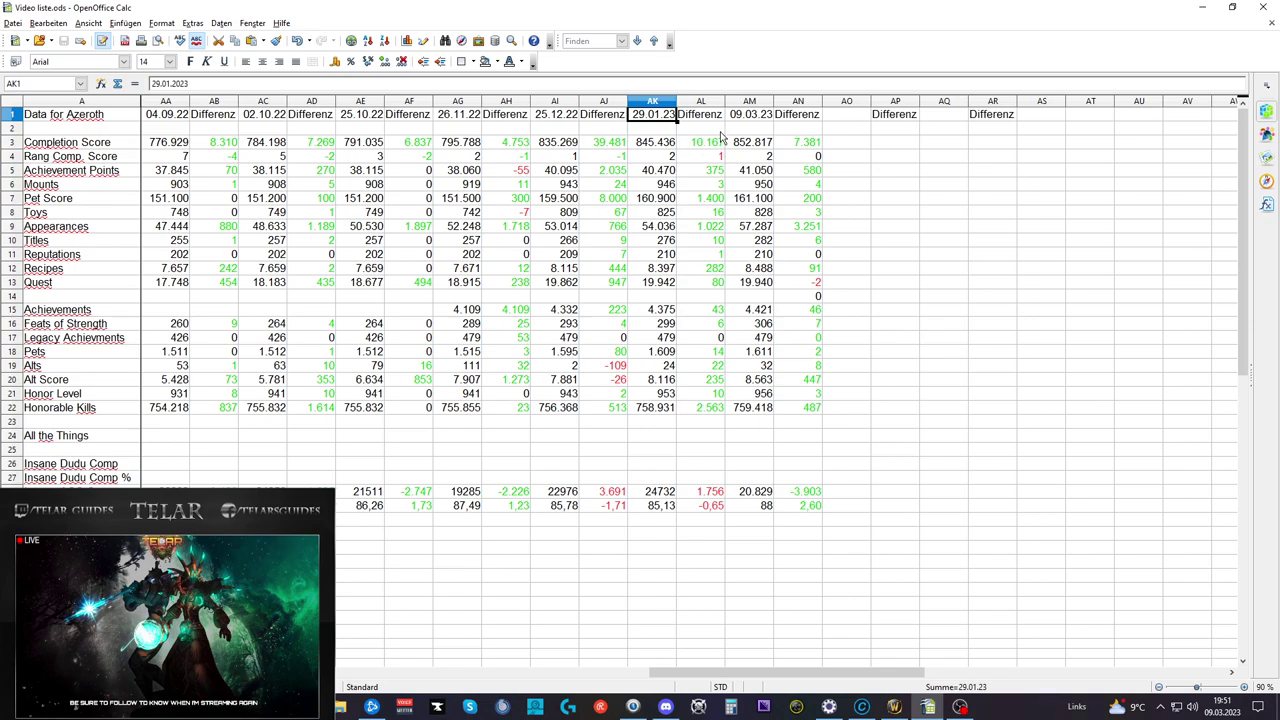
click(665, 147)
click(815, 145)
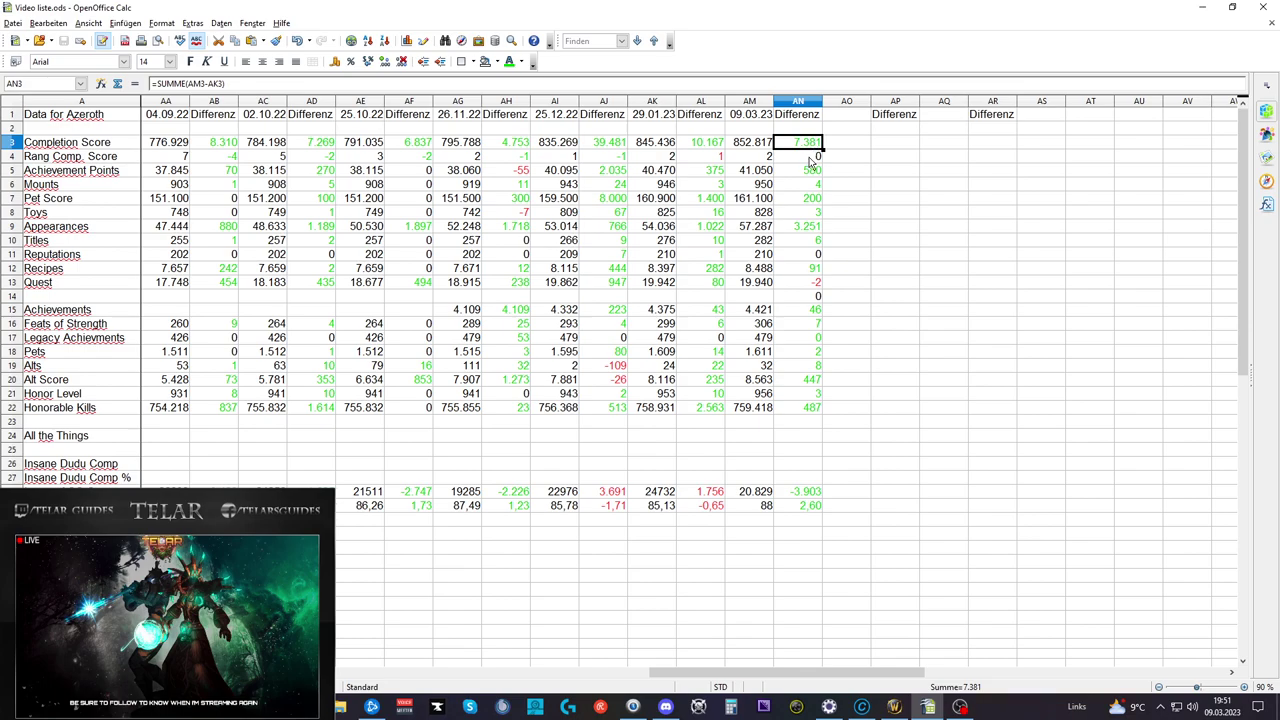
click(810, 159)
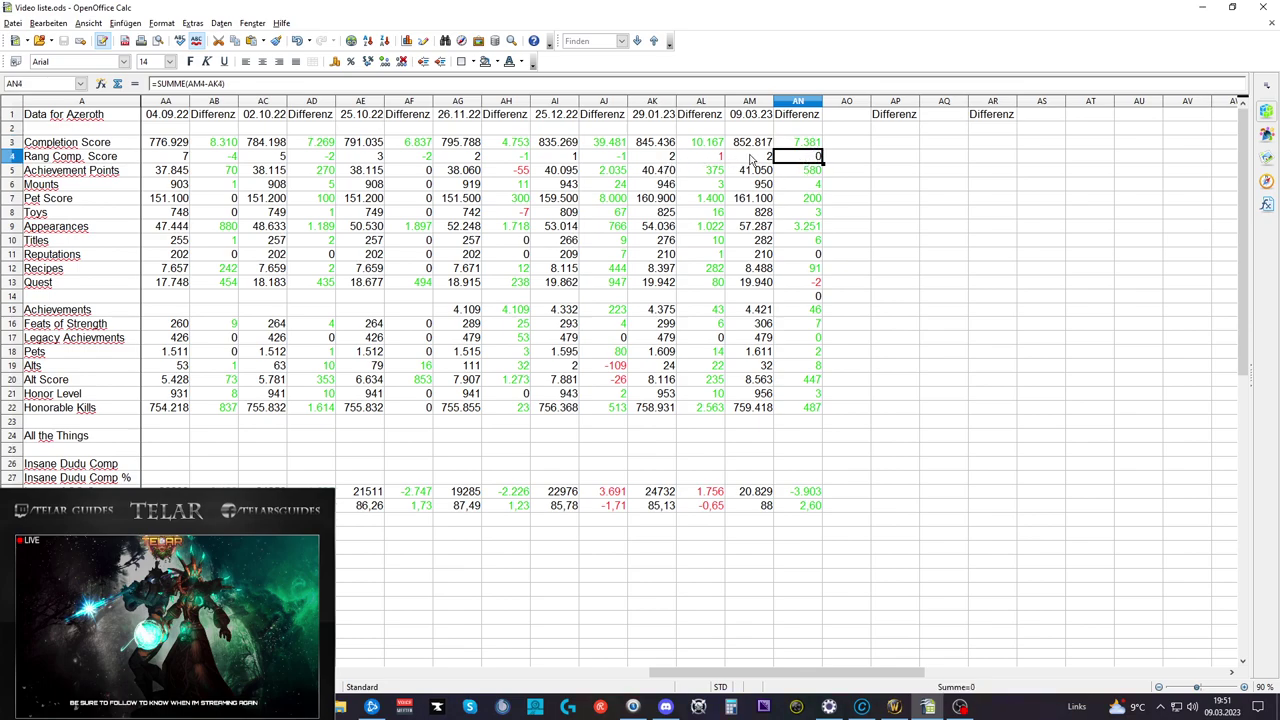
click(815, 171)
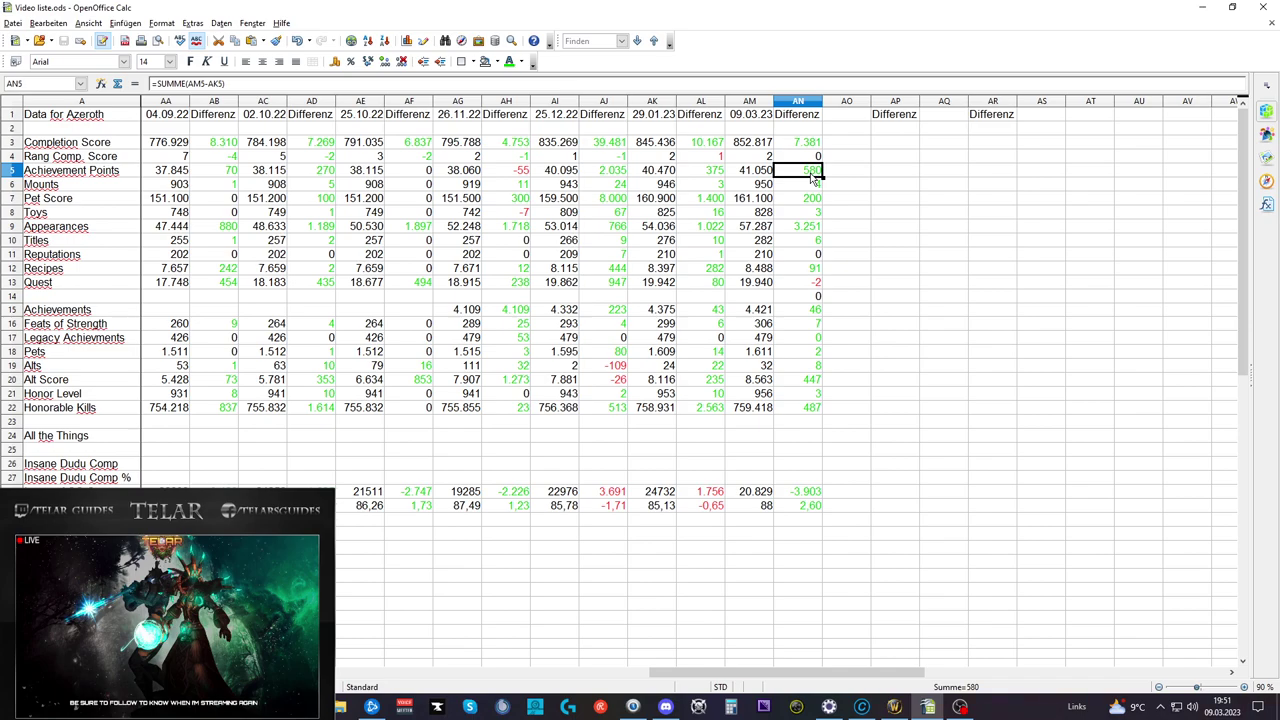
Step: Review the 09.03.23 differences for Mounts, Pet Score, Toys and Appearances in cells AN6 to AN9
click(805, 189)
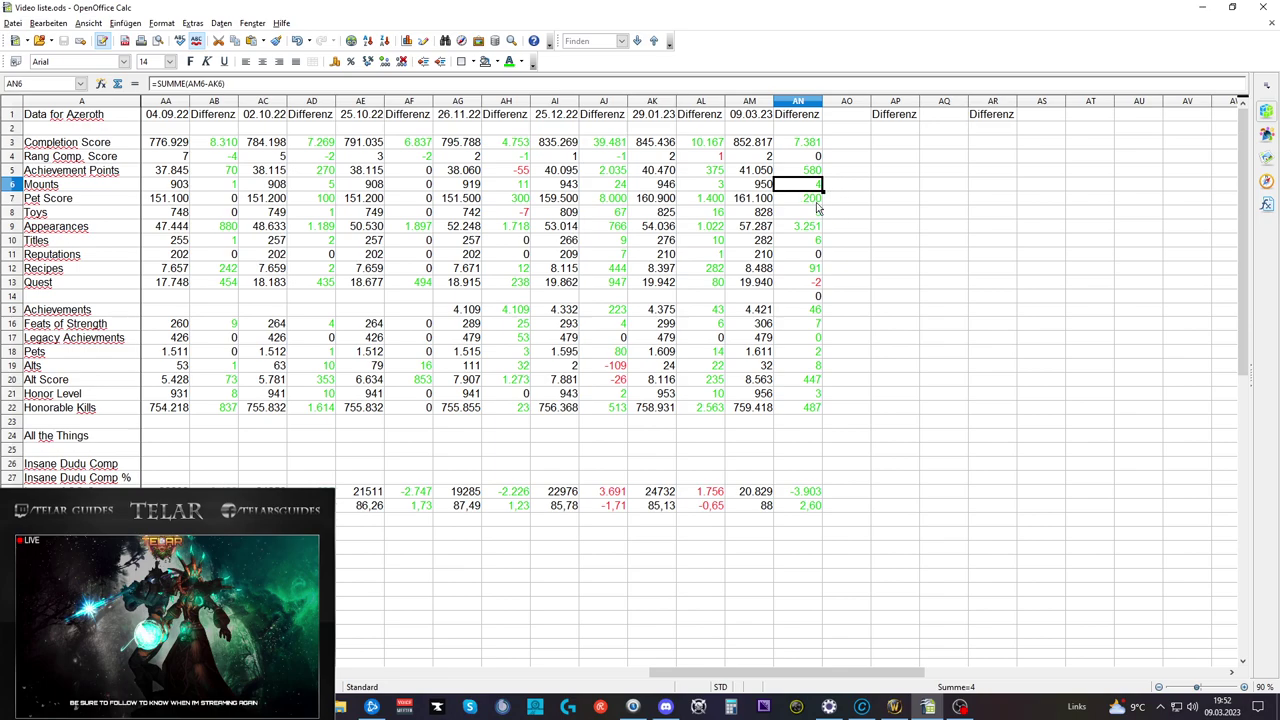
click(806, 201)
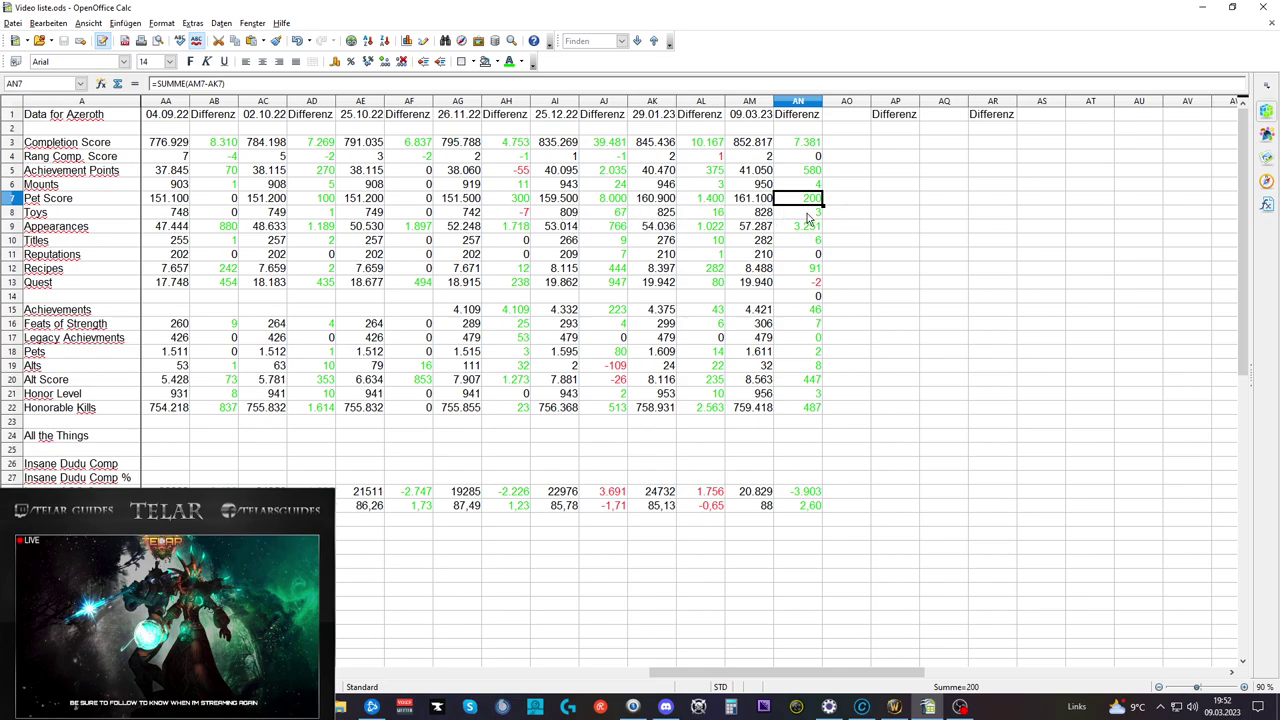
click(810, 216)
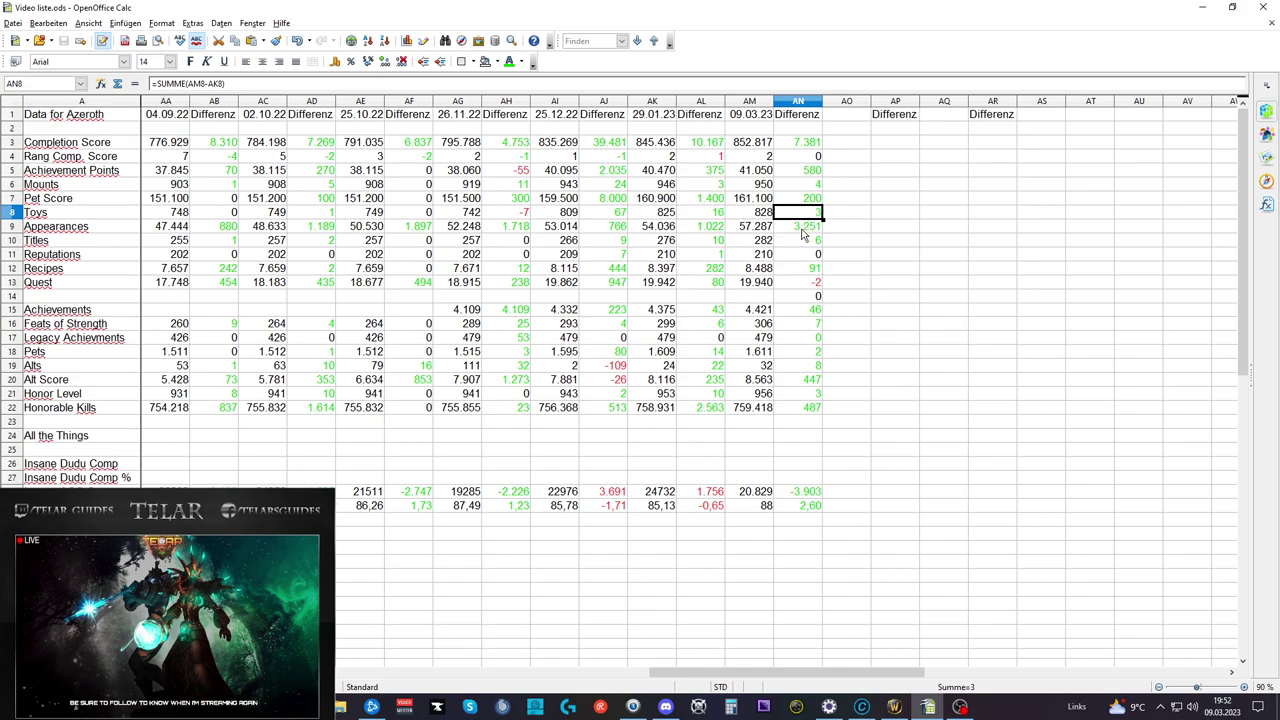
click(803, 228)
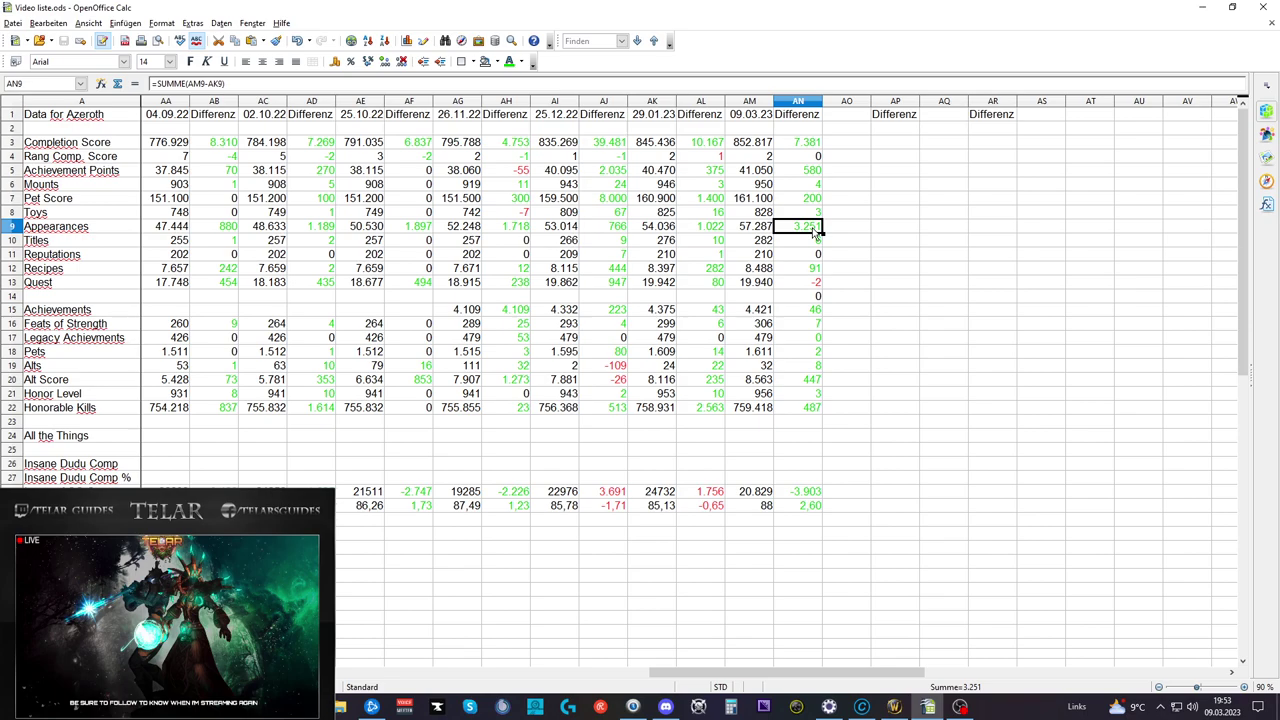
click(834, 239)
click(811, 232)
Step: Review the 09.03.23 differences for Titles, Reputations, Recipes and Quest in cells AN10 to AN13
click(815, 242)
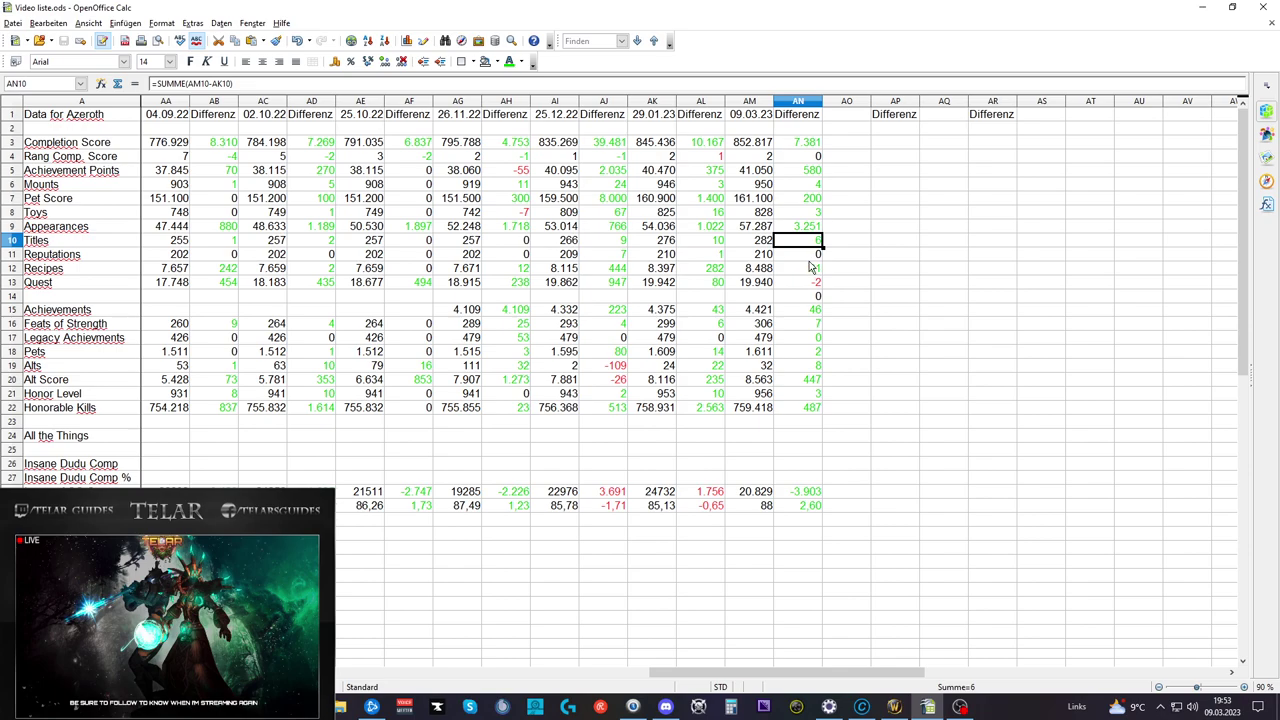
click(811, 261)
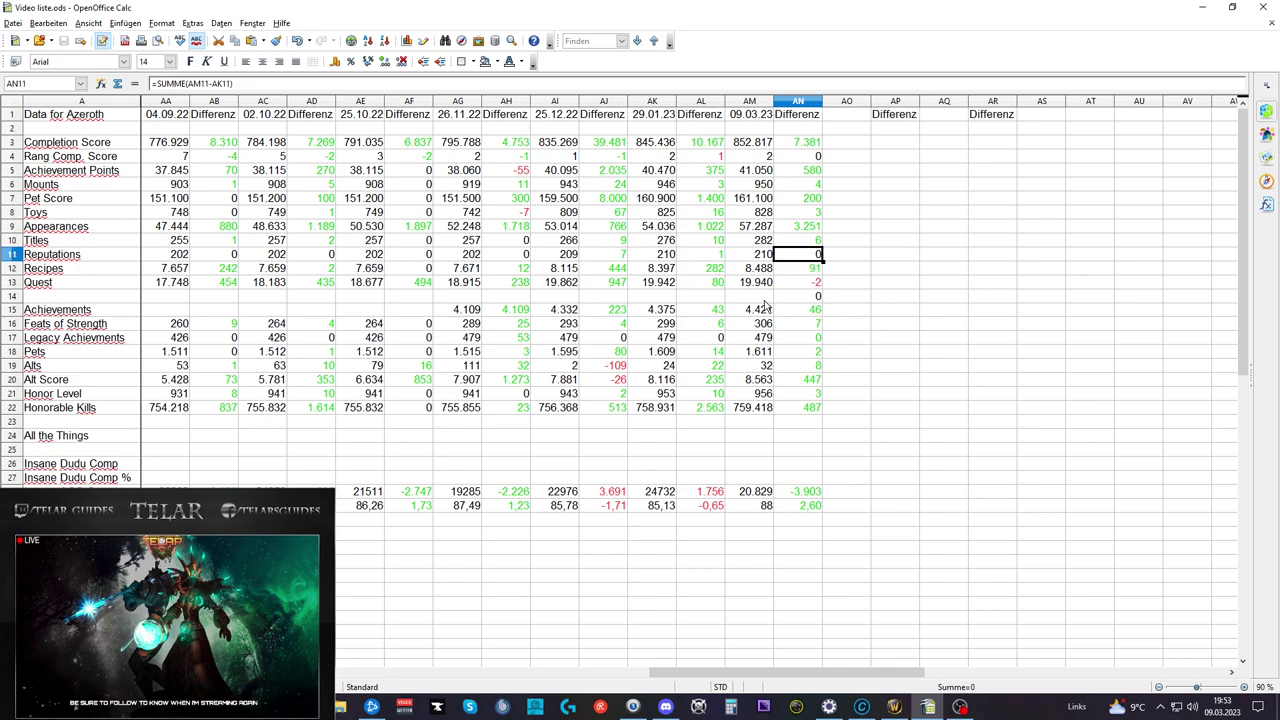
click(819, 273)
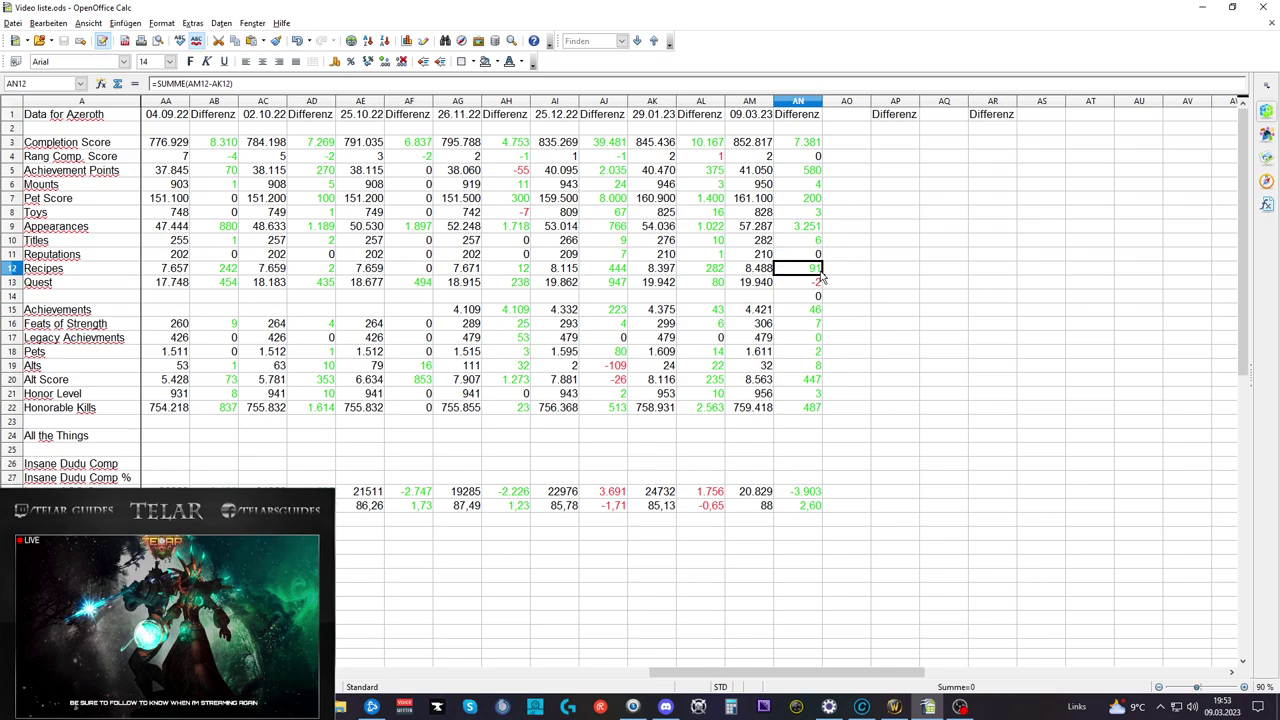
click(818, 288)
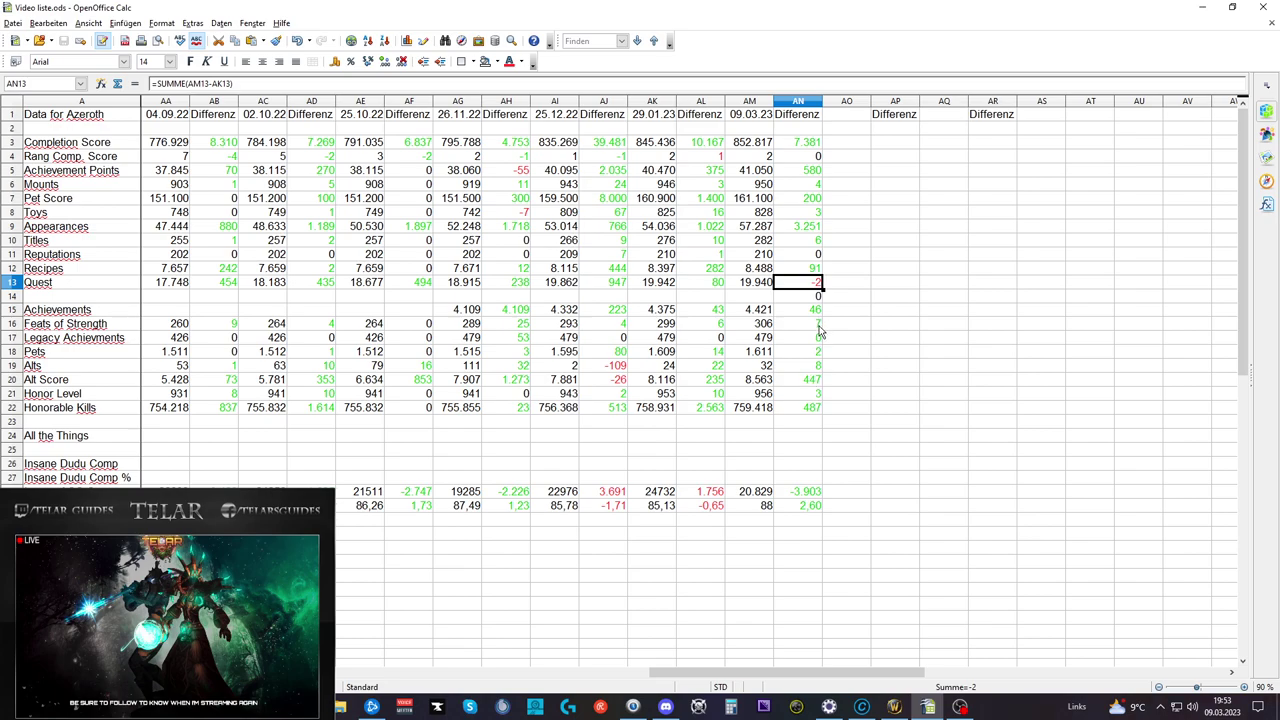
Step: Review the 09.03.23 differences from Legacy Achievements through Honorable Kills in AN17 to AN22, and bring the Insane ACC Comp rows into view
click(812, 342)
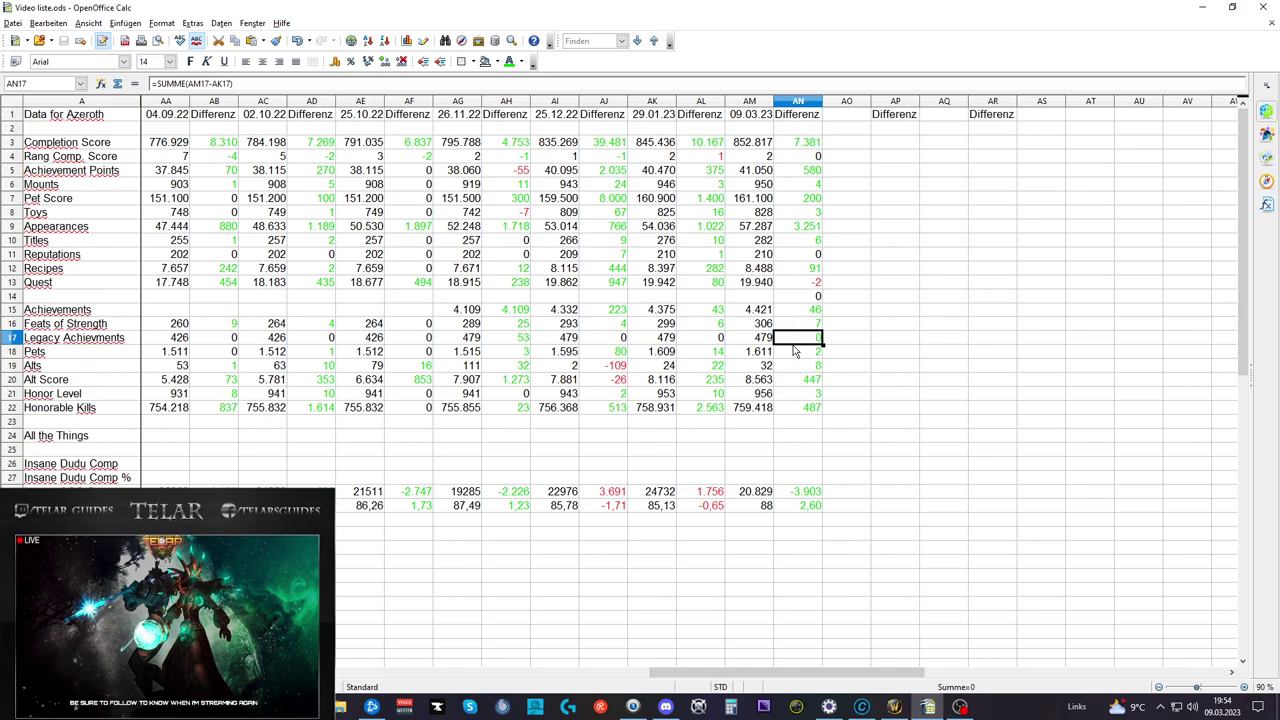
click(806, 353)
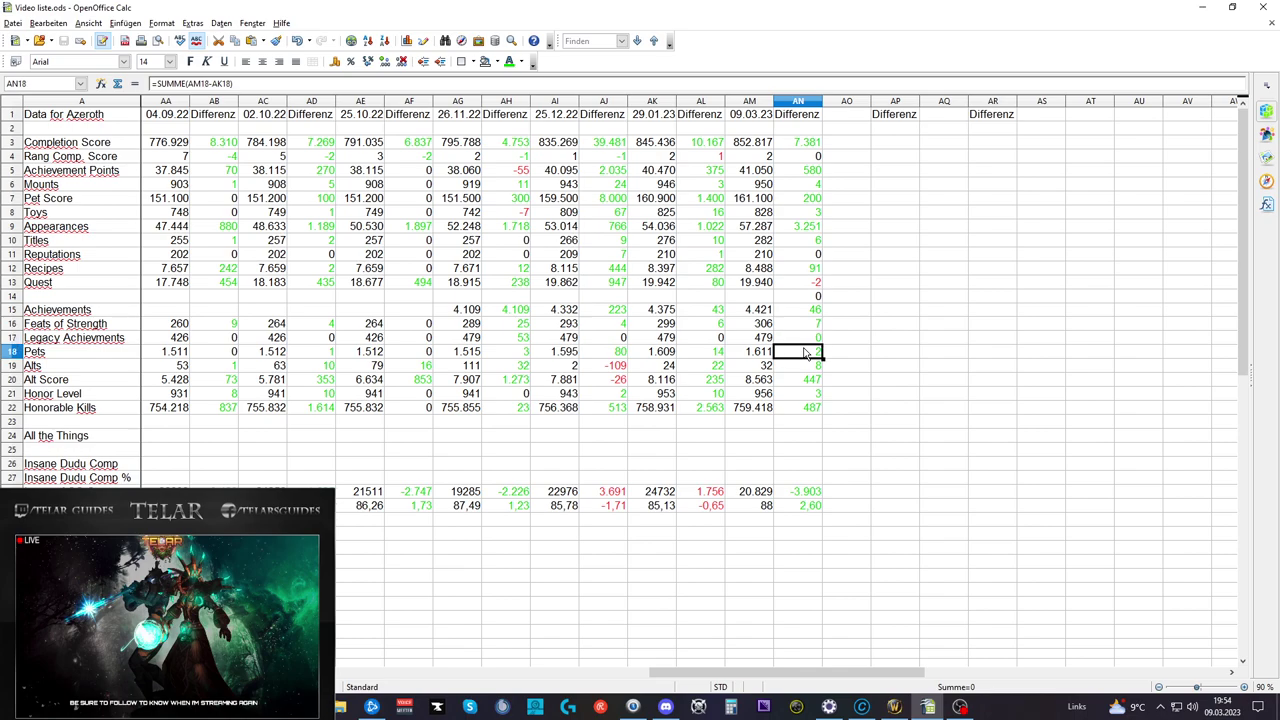
click(818, 366)
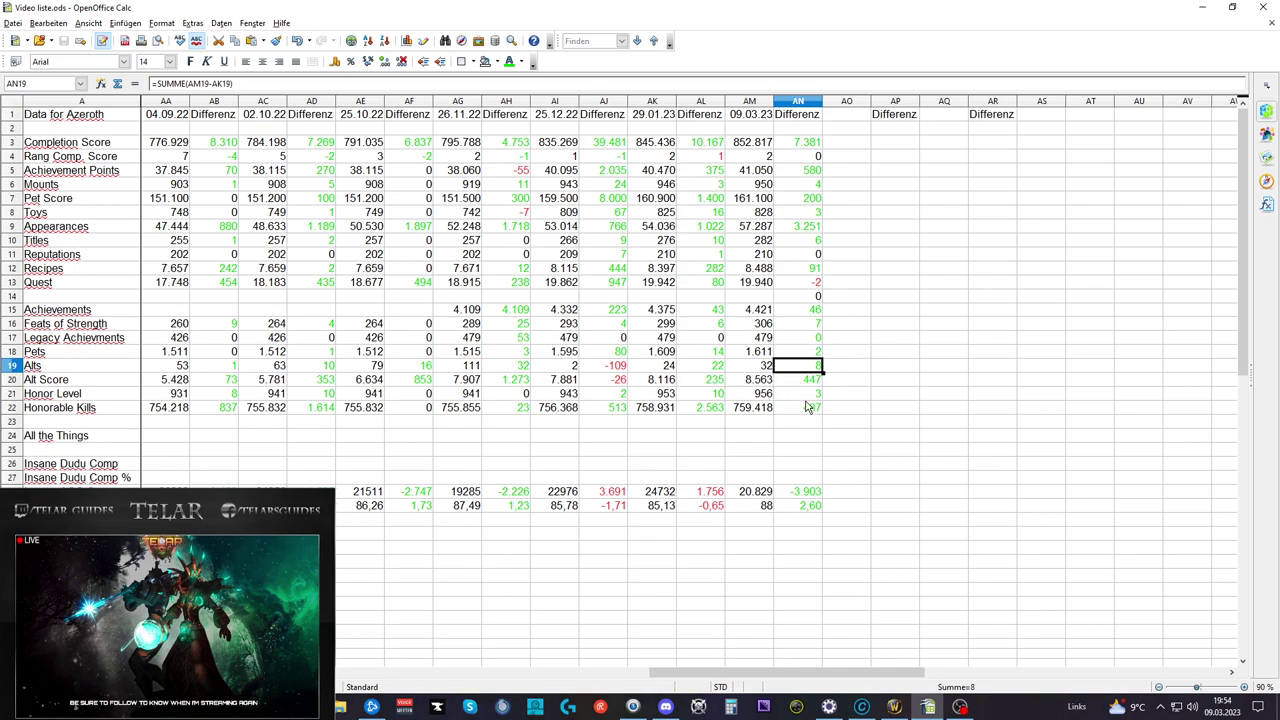
click(808, 381)
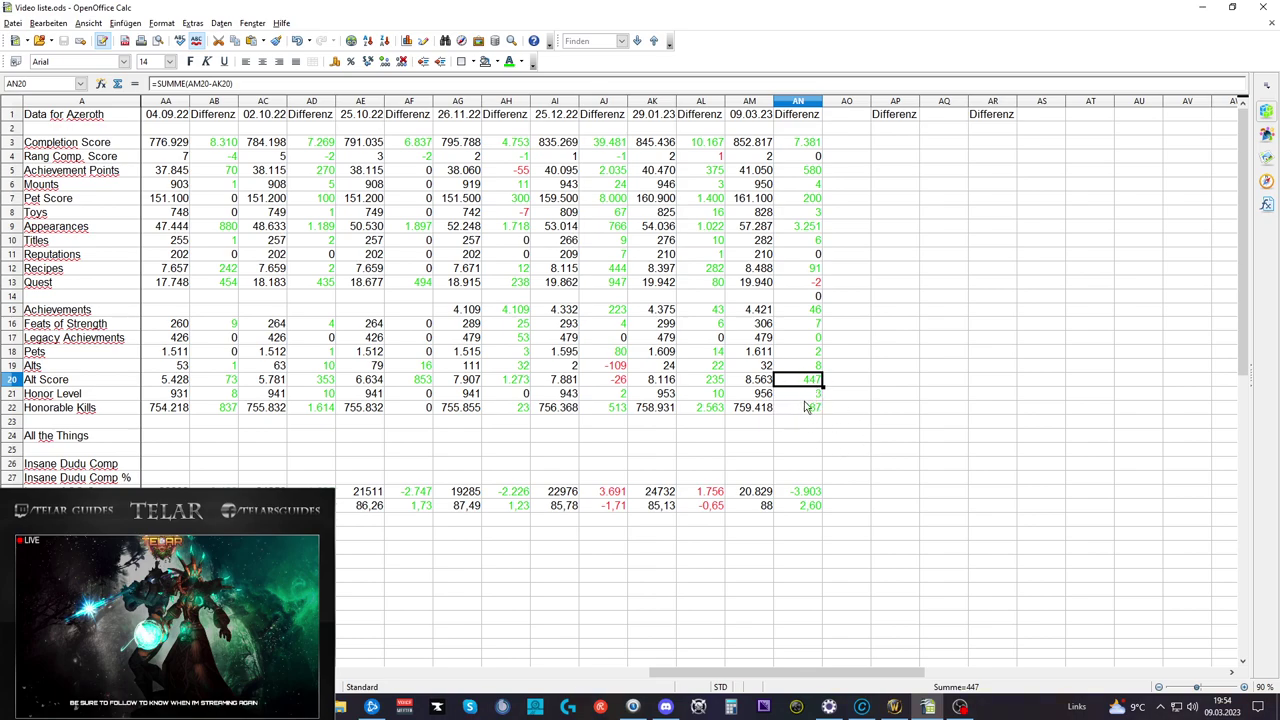
click(816, 396)
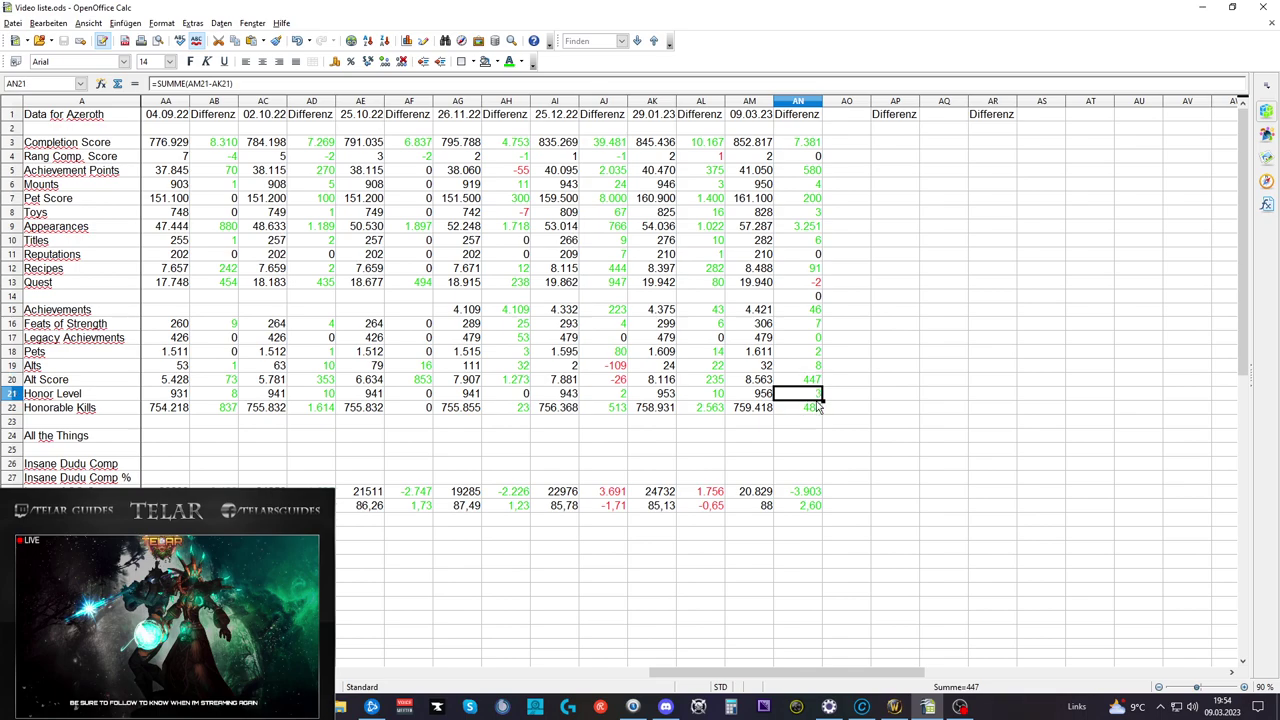
click(812, 410)
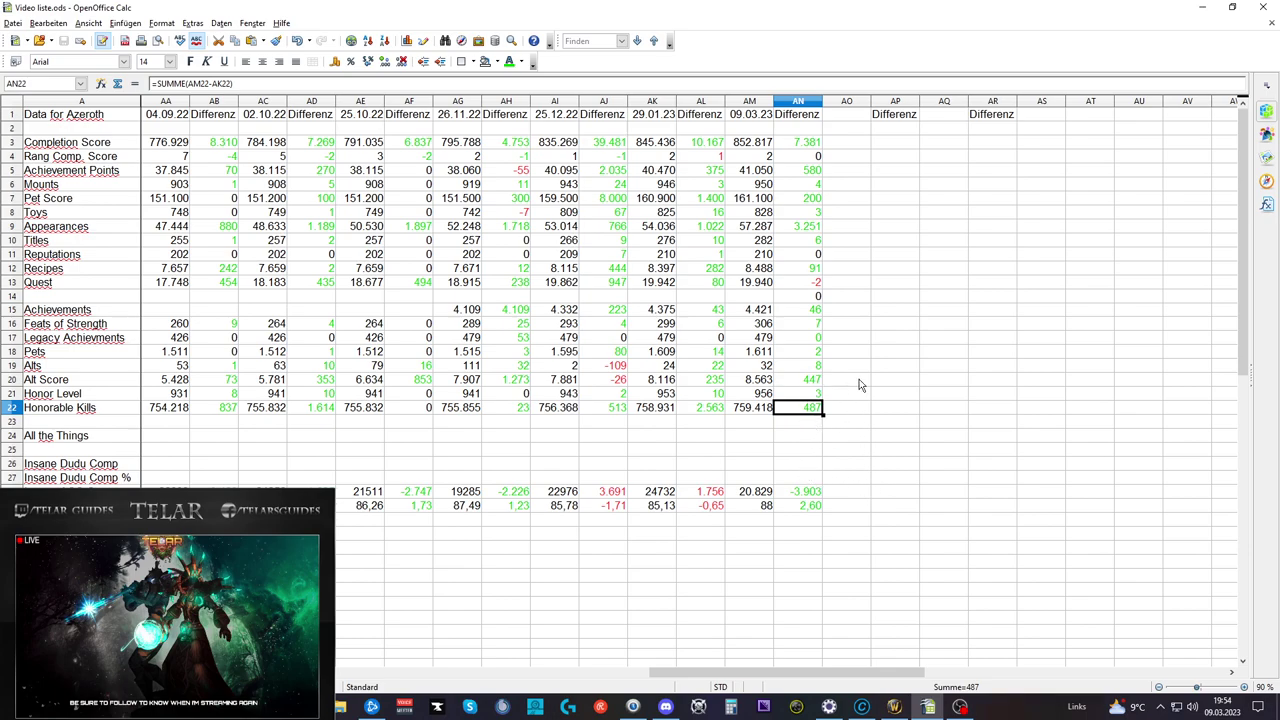
scroll(825, 495, down, 2)
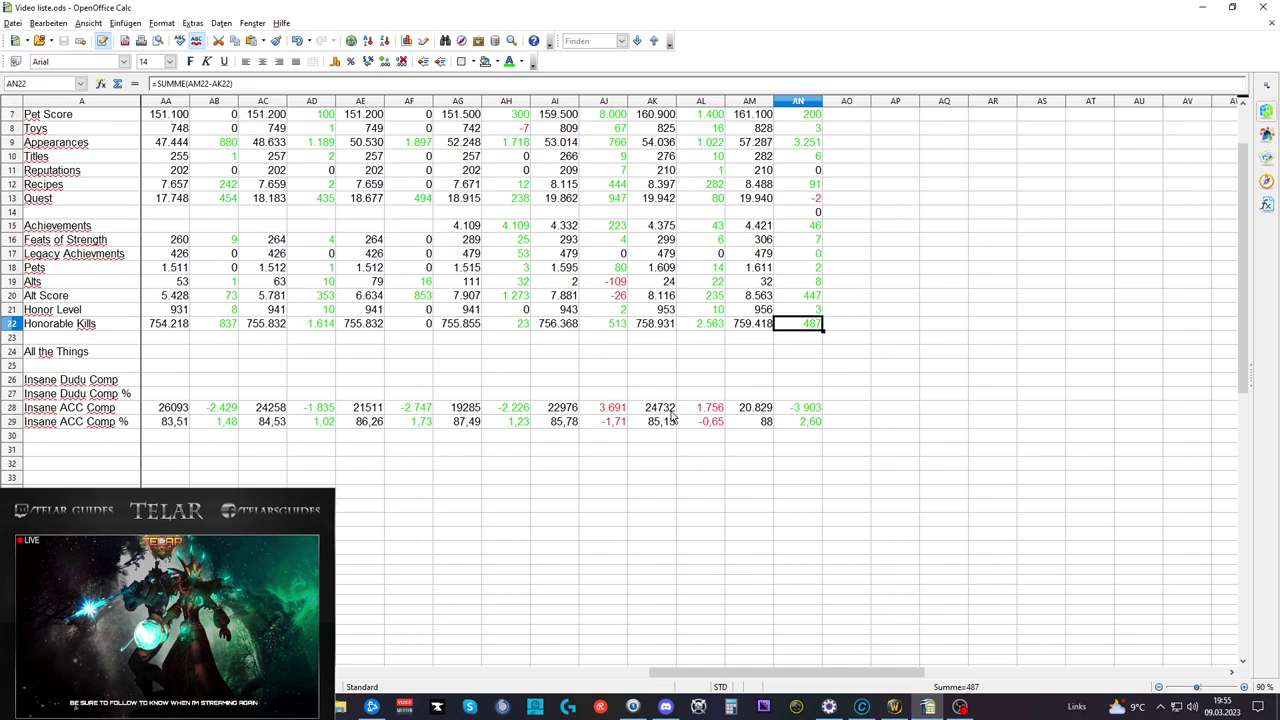
Step: Review the 09.03.23 Insane ACC Comp figures in AM28, AN28 and AN29, checking them against the All The Things window in World of Warcraft
click(765, 414)
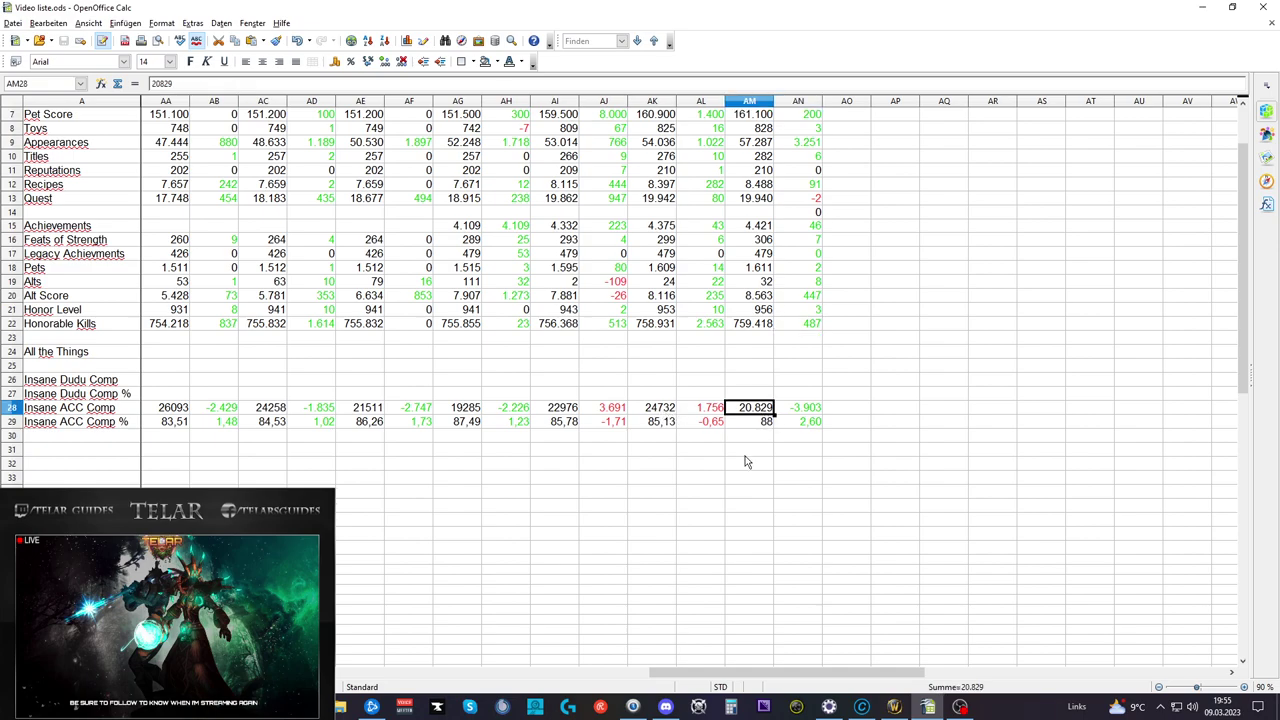
click(806, 413)
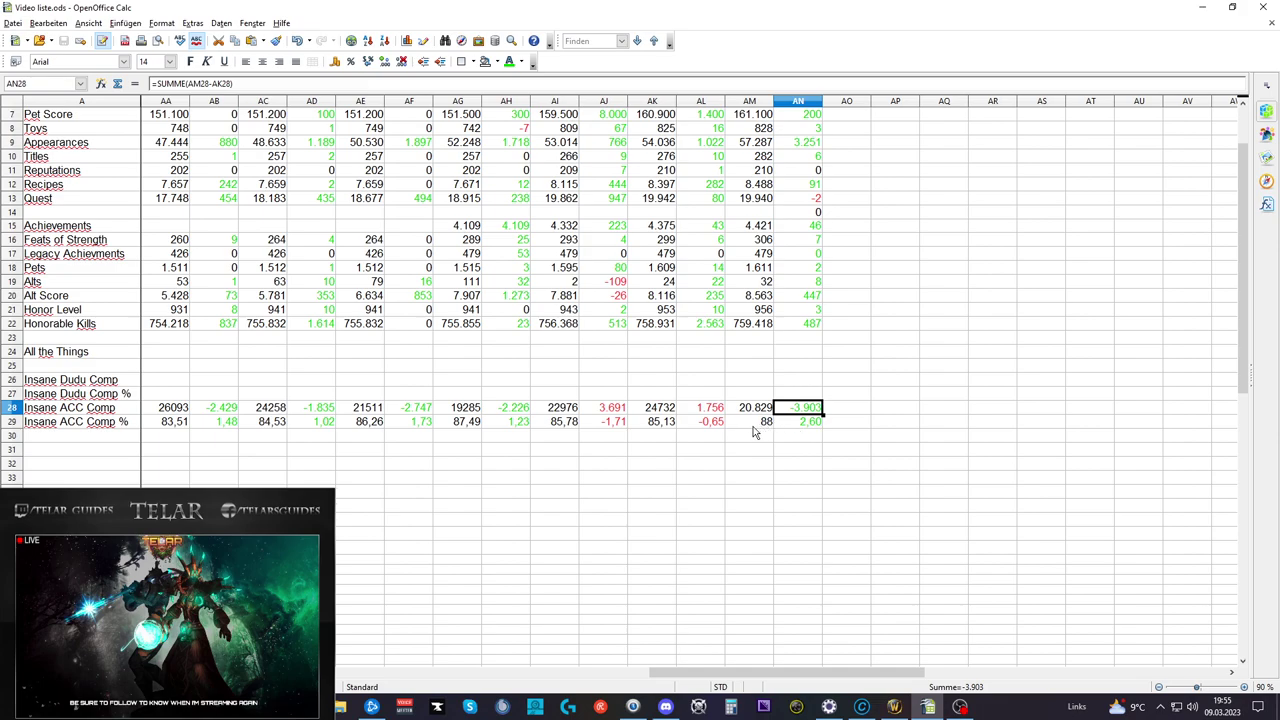
click(808, 428)
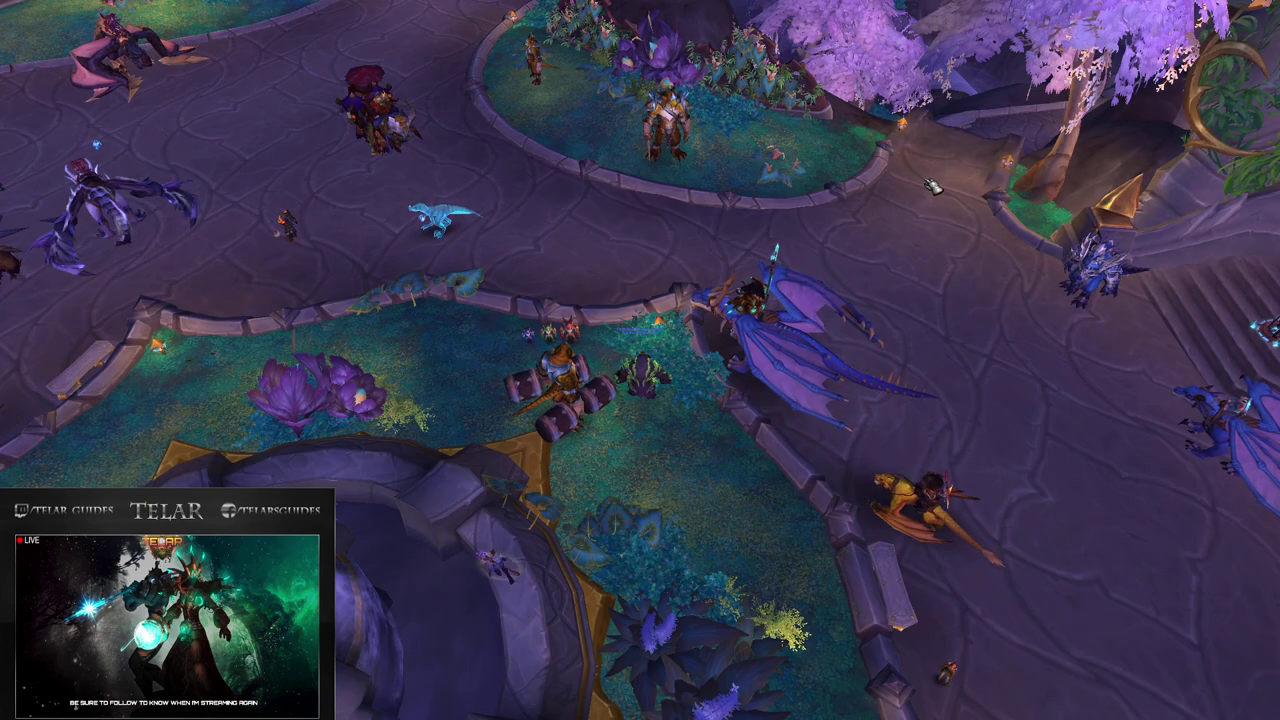
key(alt+z)
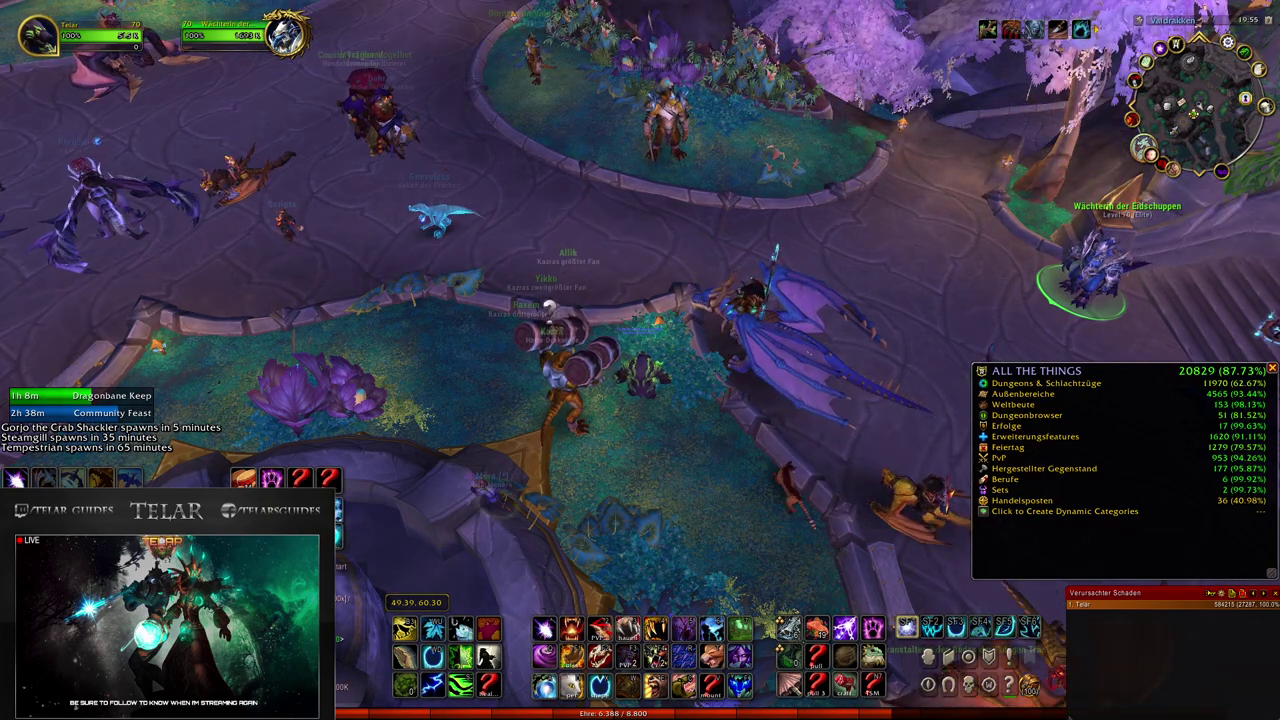
key(alt+Tab)
Step: In the Calc spreadsheet, format the Insane ACC Comp % value in AM29 as a number with two decimal places
right_click(742, 437)
click(743, 427)
right_click(749, 428)
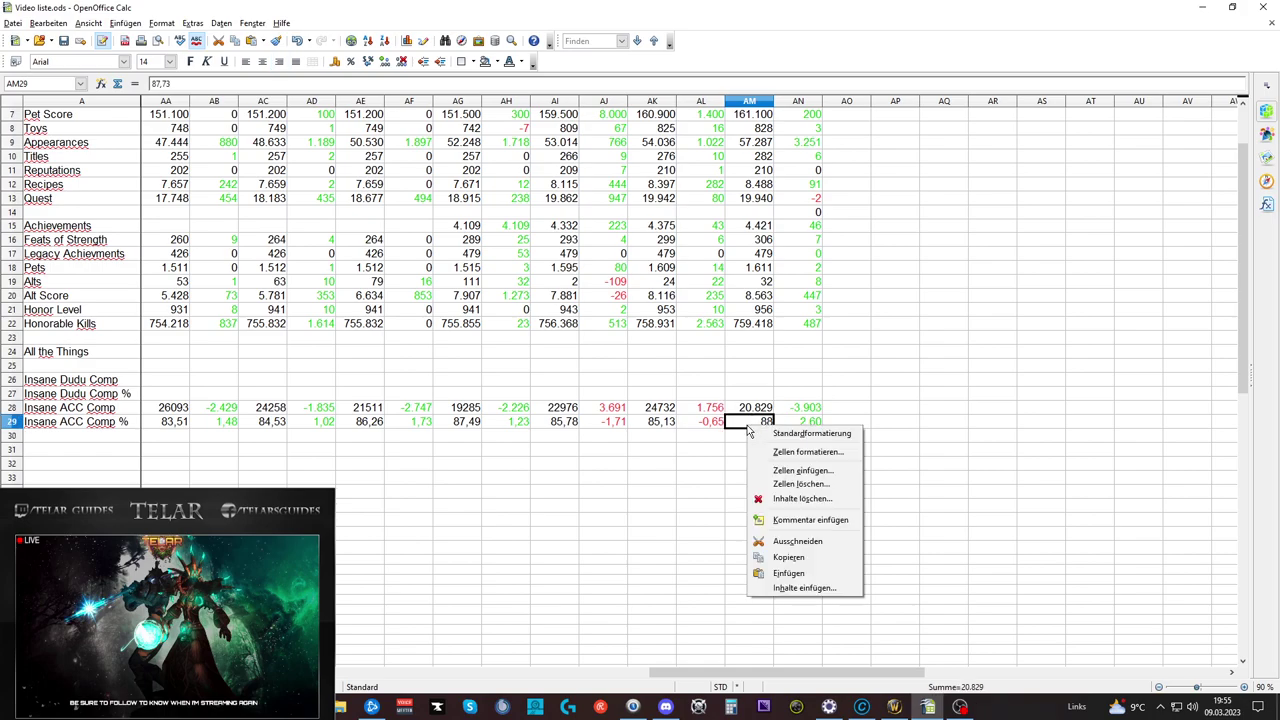
click(810, 452)
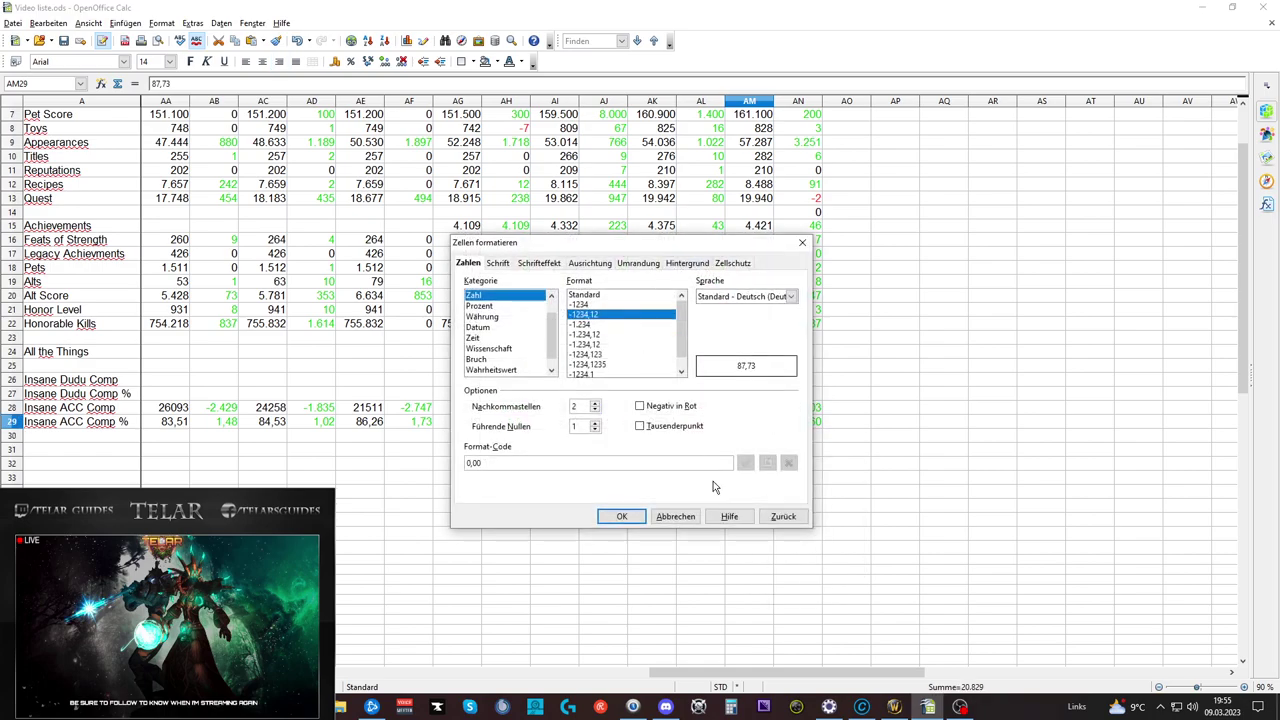
click(621, 517)
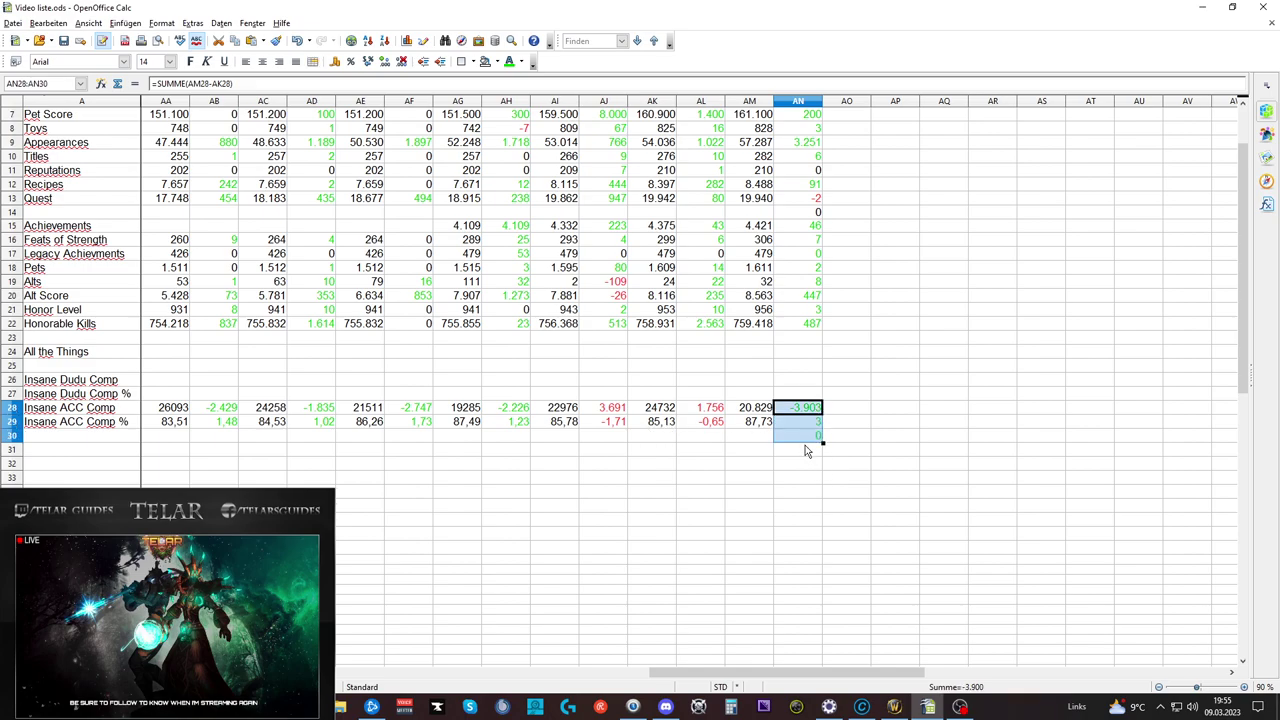
Step: Format the Insane ACC Comp % difference in AN29 with two decimal places and save the spreadsheet
right_click(812, 424)
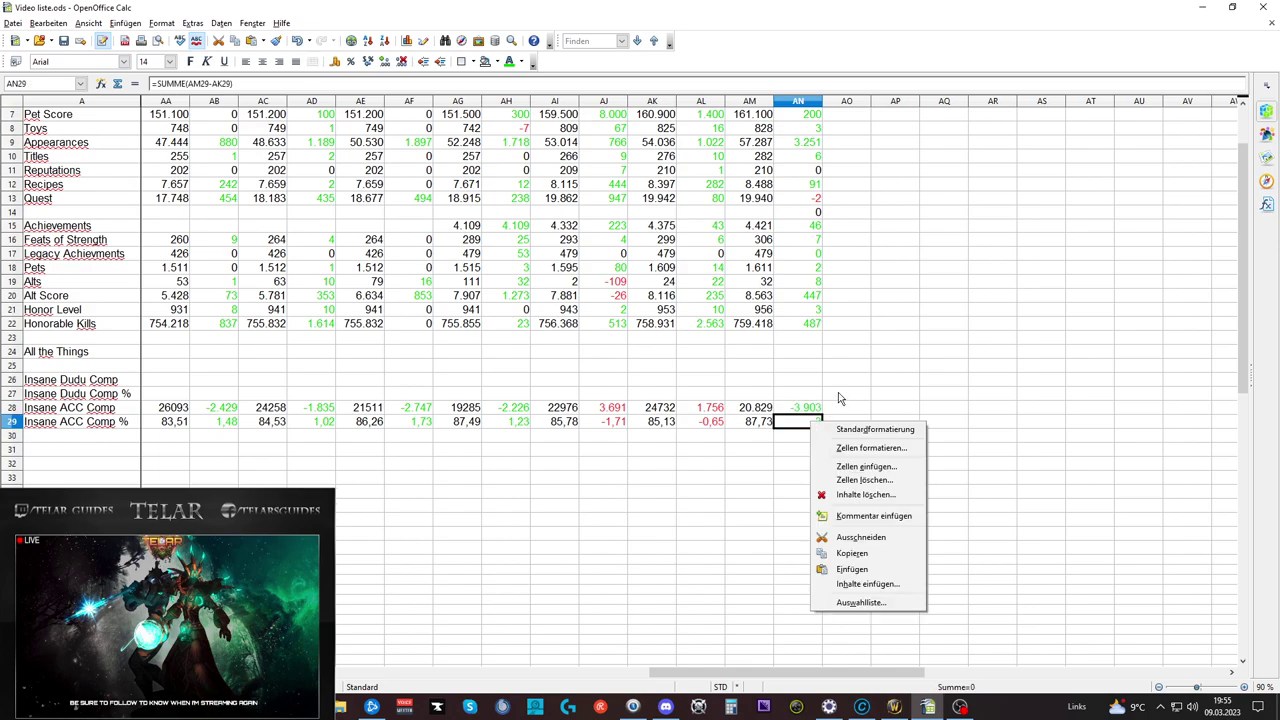
click(871, 447)
click(621, 517)
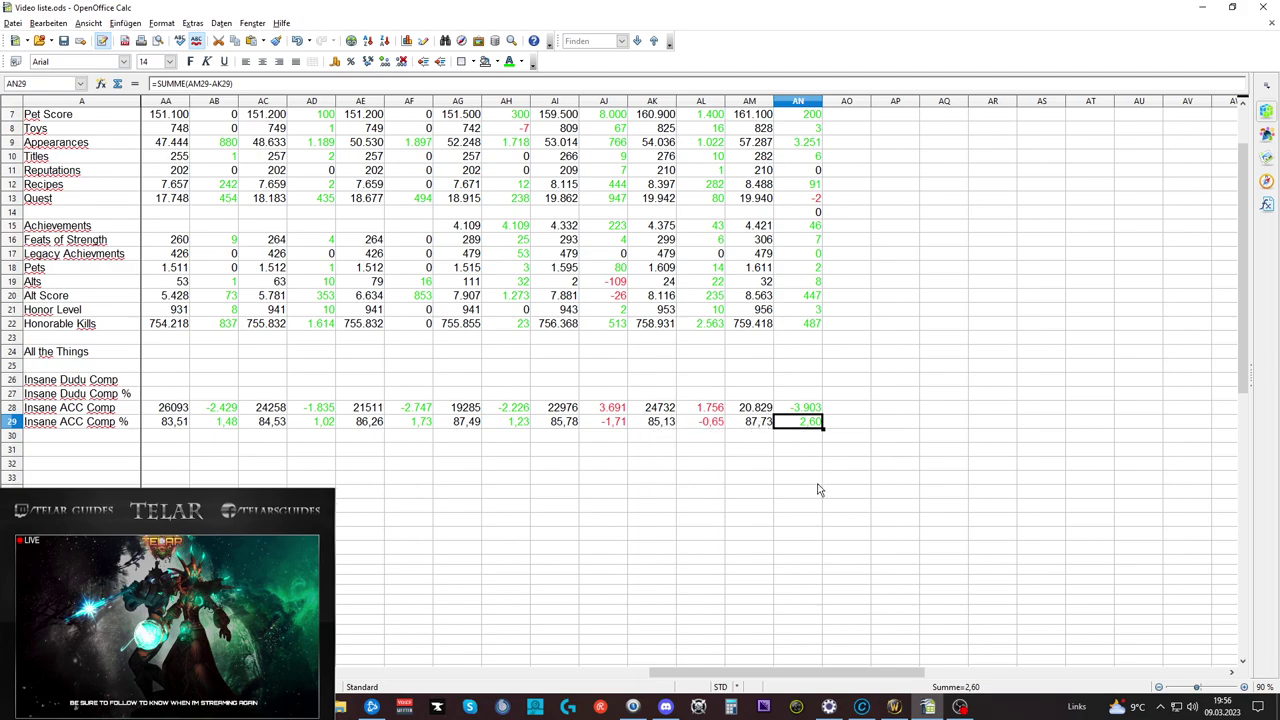
click(64, 41)
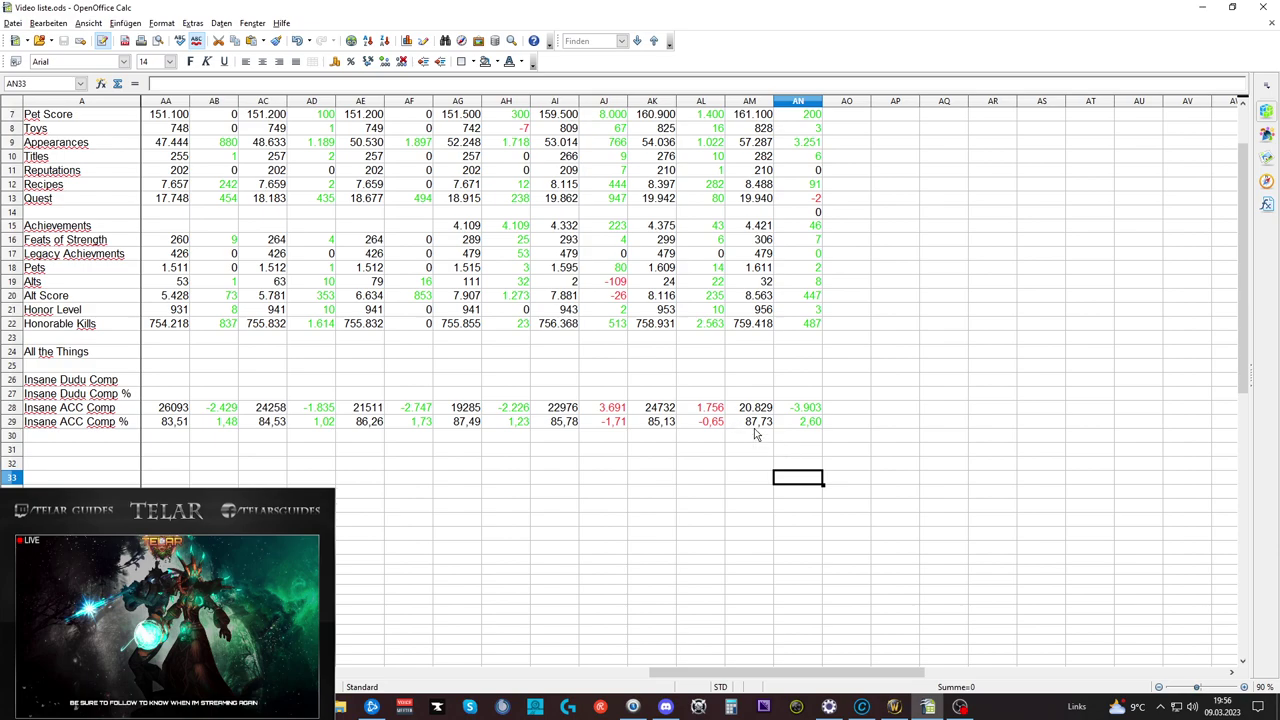
Step: Put the spreadsheet away, return to World of Warcraft and bring up the achievement summary
scroll(755, 536, up, 2)
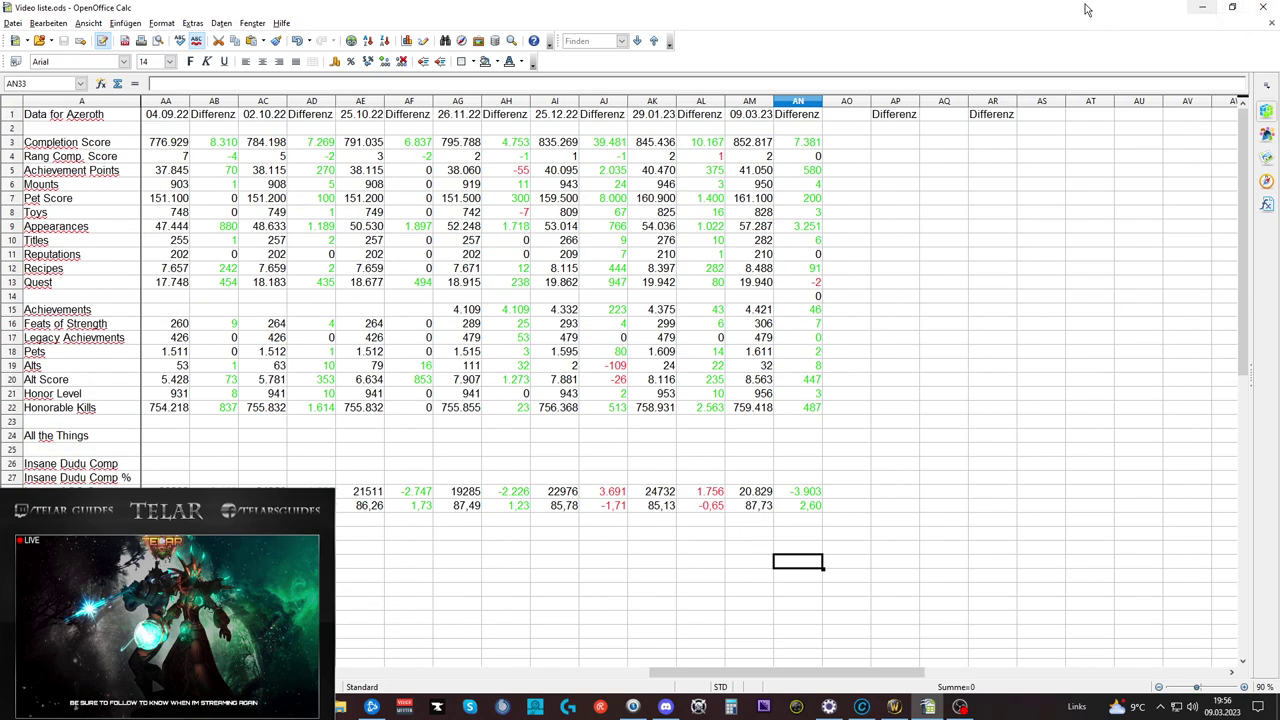
click(1200, 8)
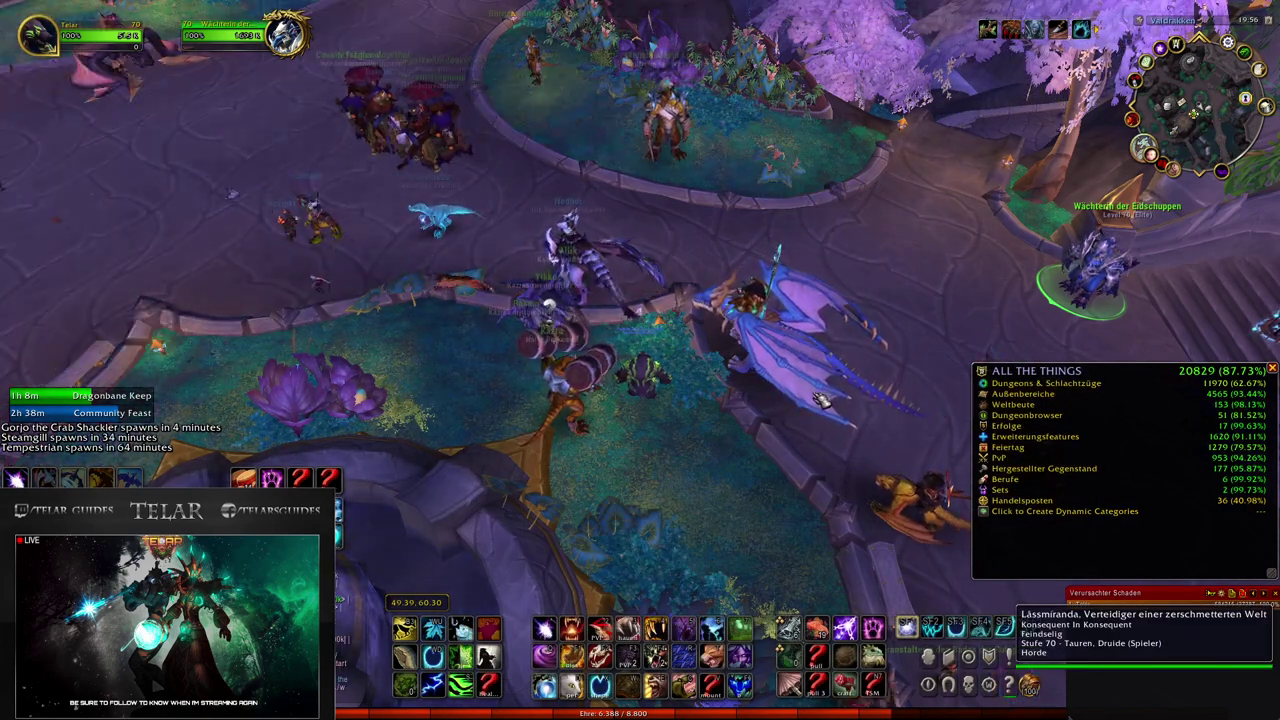
click(989, 657)
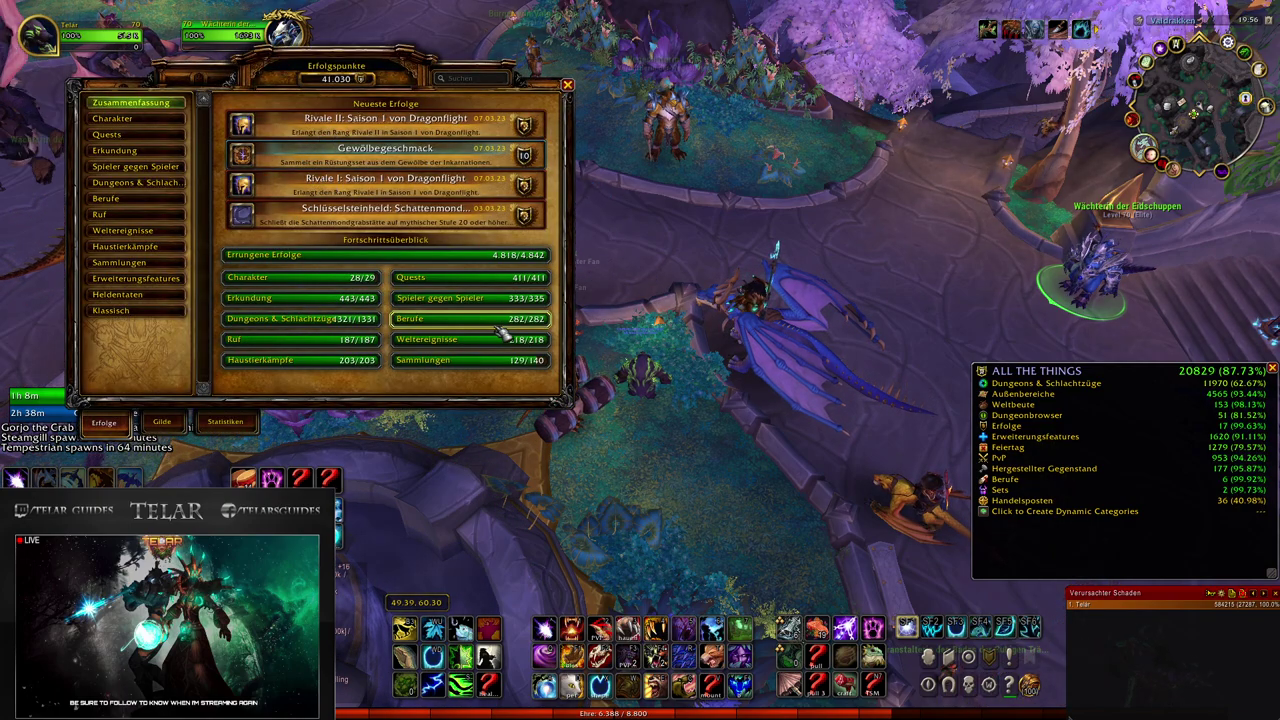
Step: Show the rated battleground achievements within the Spieler gegen Spieler category
click(152, 170)
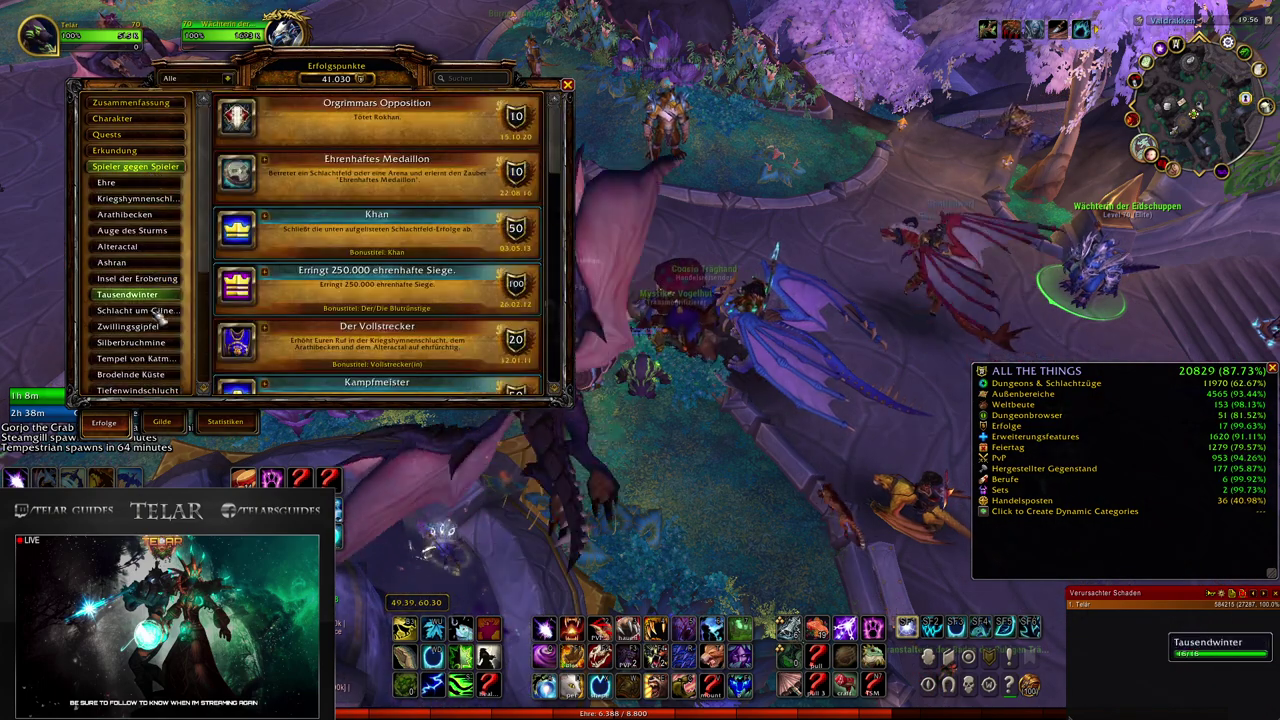
scroll(158, 250, down, 3)
click(160, 253)
scroll(437, 285, down, 1)
scroll(430, 290, up, 1)
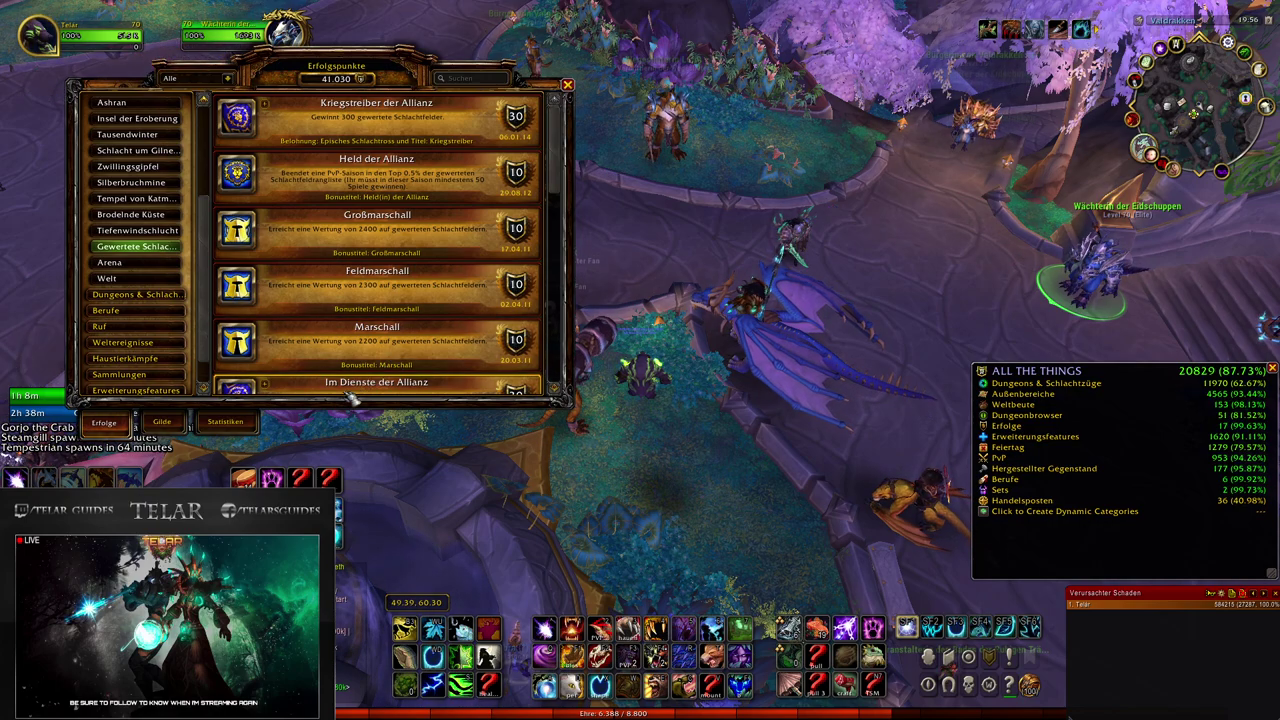
Step: Examine the Alliance rated battleground rank achievements from Gefreiter to Großmarschall, and expand the details of Kriegstreiber der Allianz
scroll(380, 385, down, 3)
scroll(398, 370, down, 3)
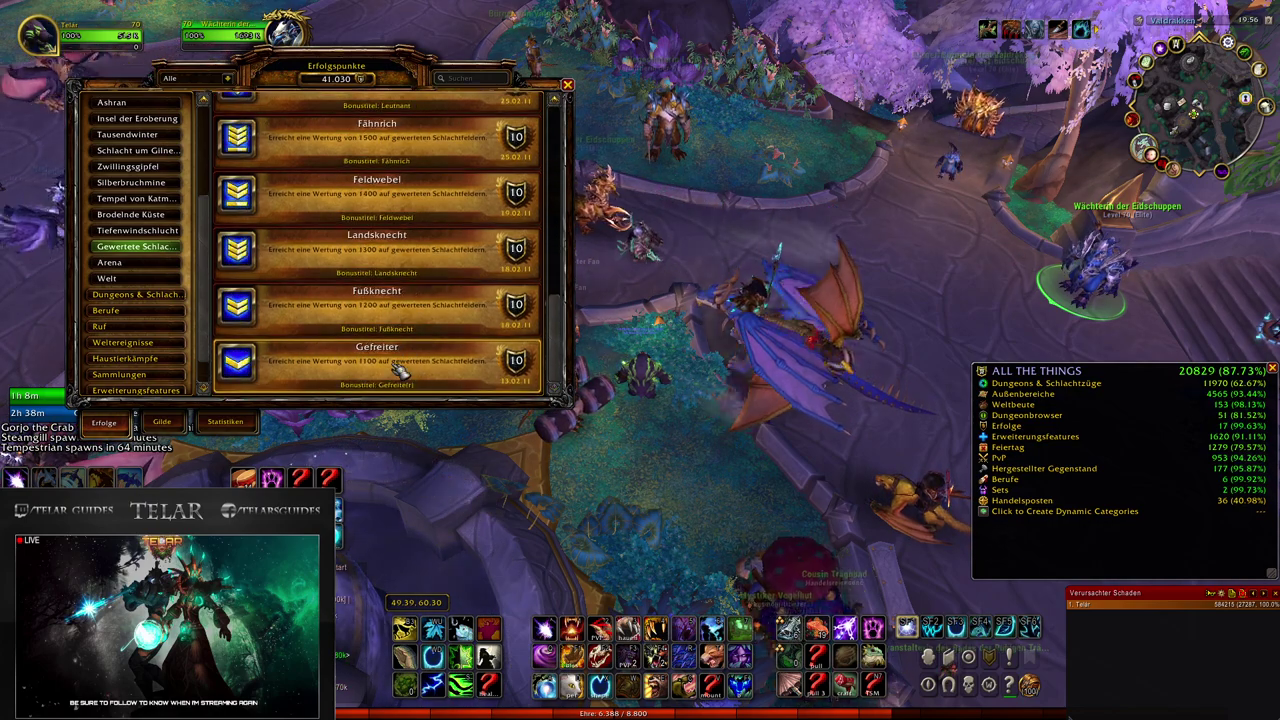
scroll(390, 330, up, 2)
scroll(390, 320, up, 2)
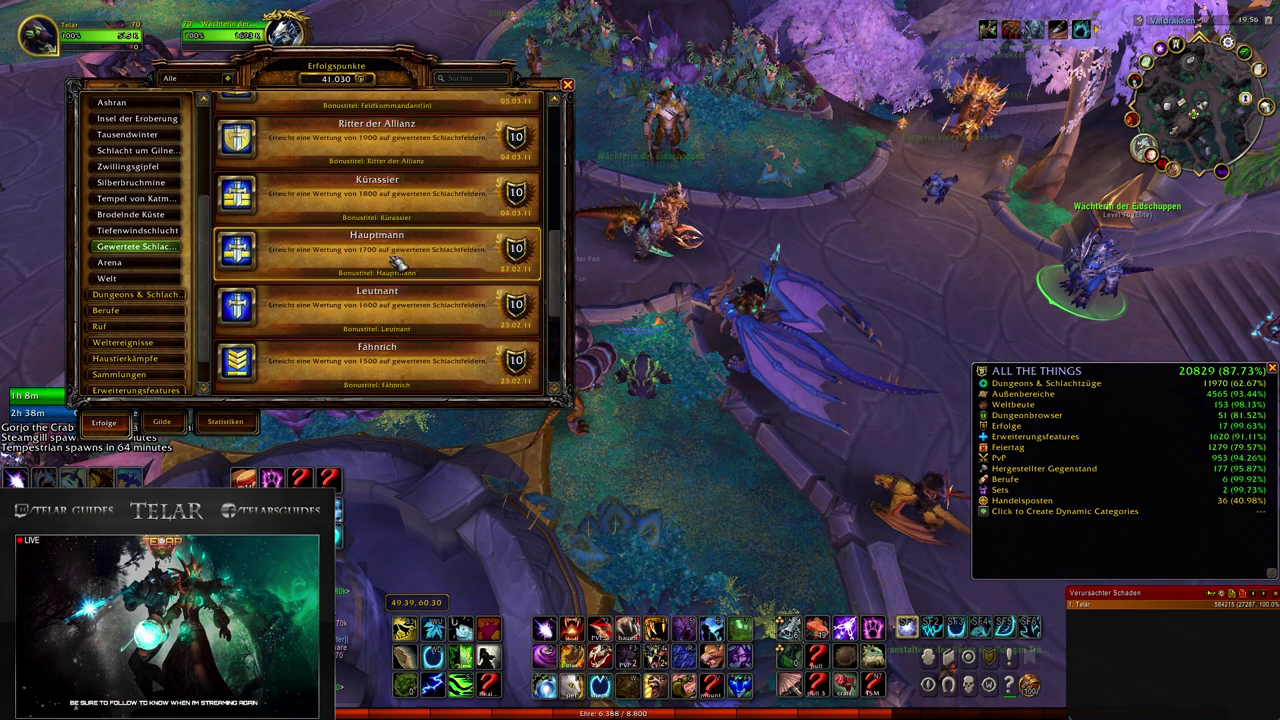
scroll(400, 190, up, 4)
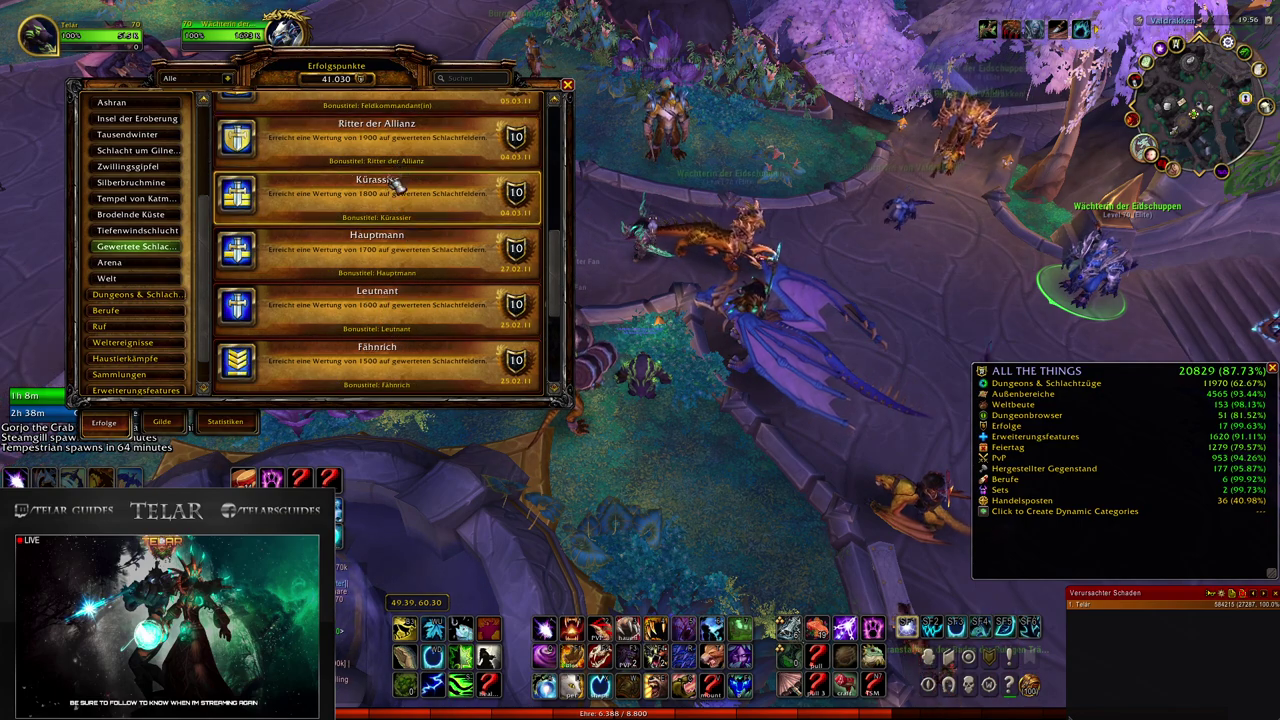
scroll(422, 222, up, 2)
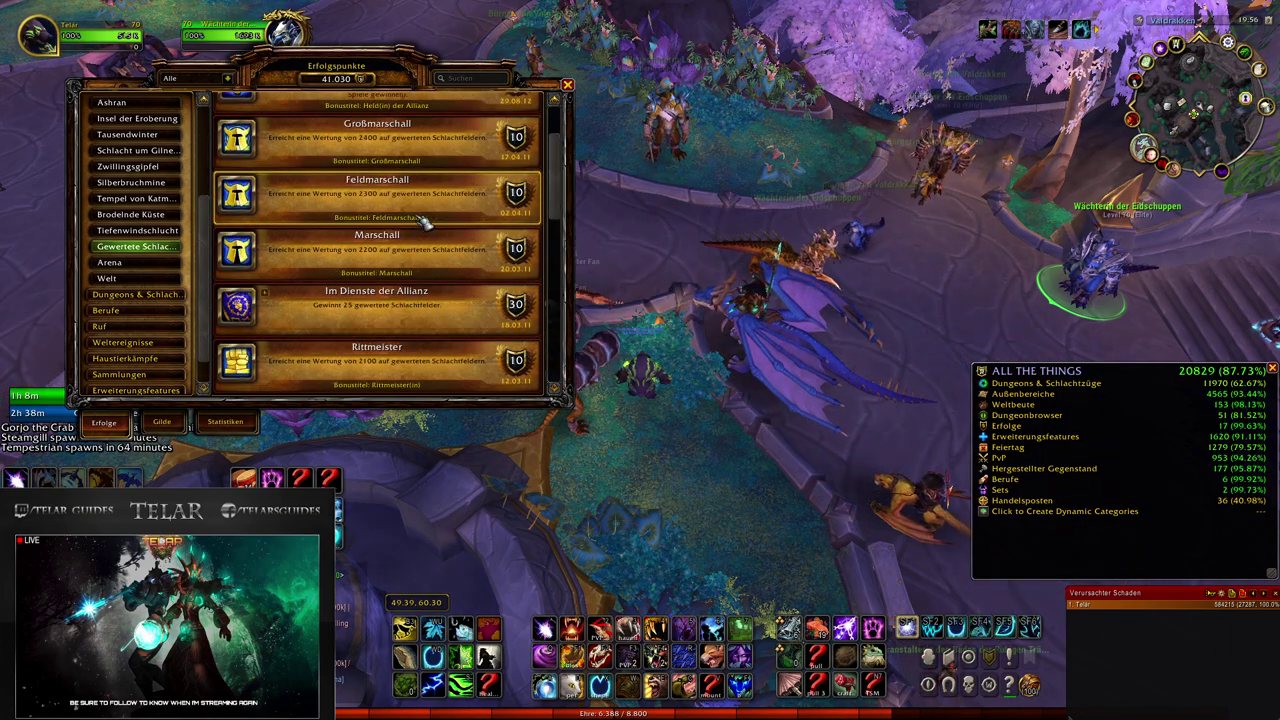
scroll(420, 225, down, 3)
scroll(415, 240, up, 3)
scroll(383, 300, down, 9)
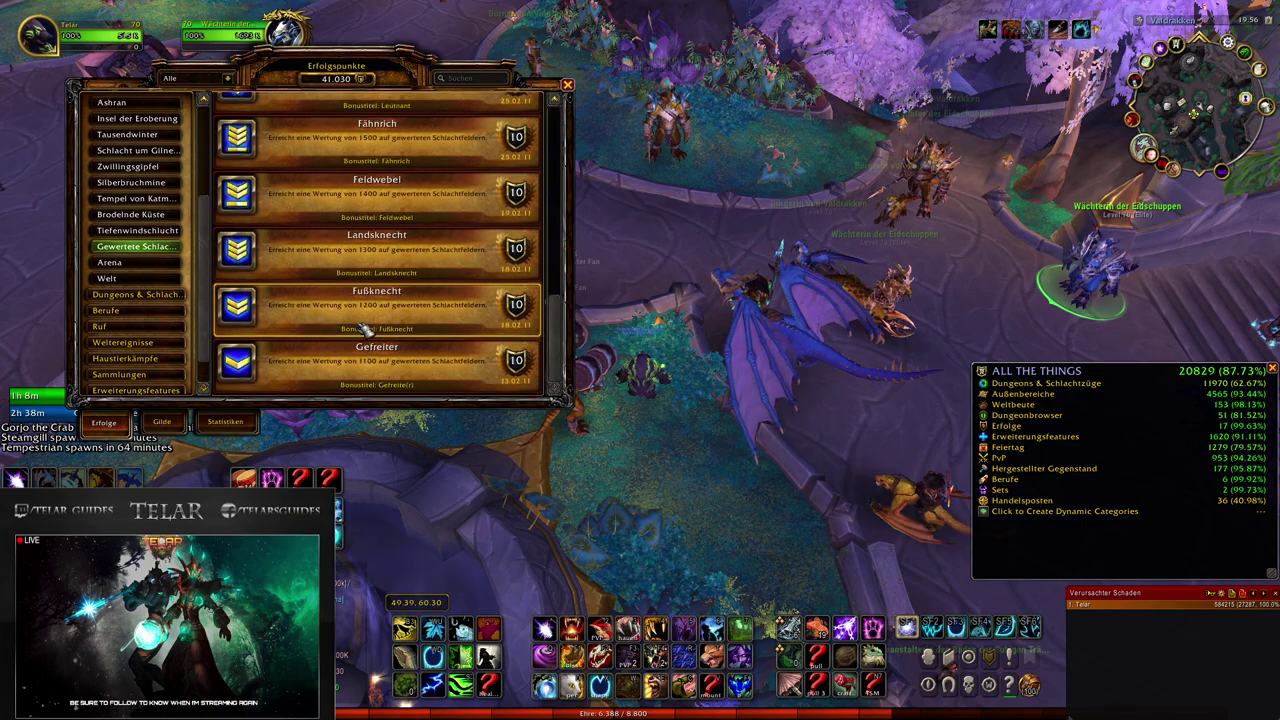
scroll(365, 330, up, 8)
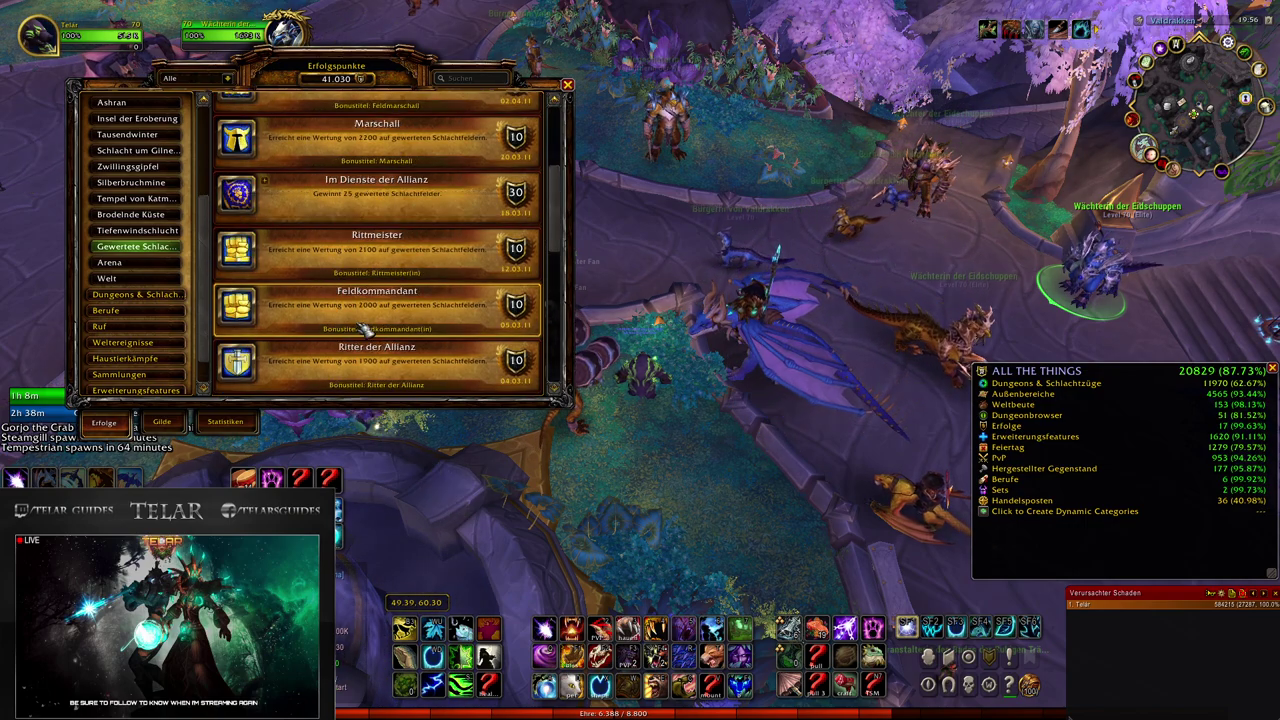
scroll(385, 250, up, 4)
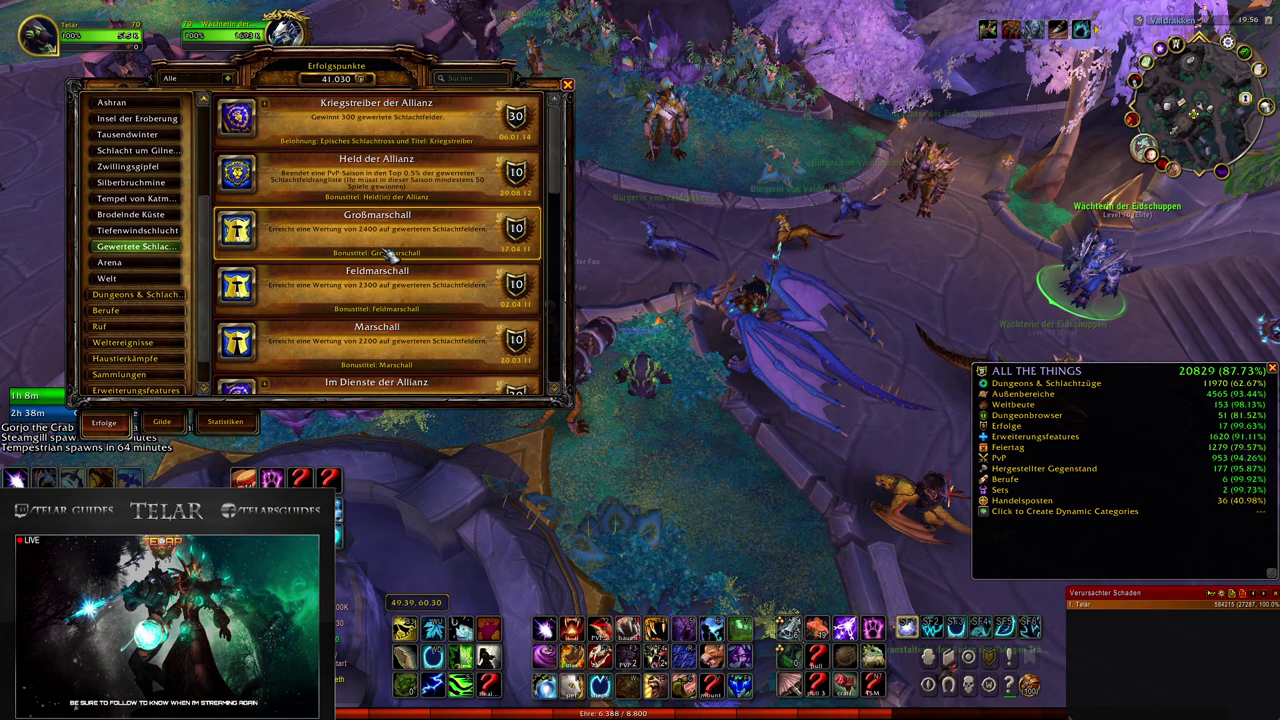
click(350, 140)
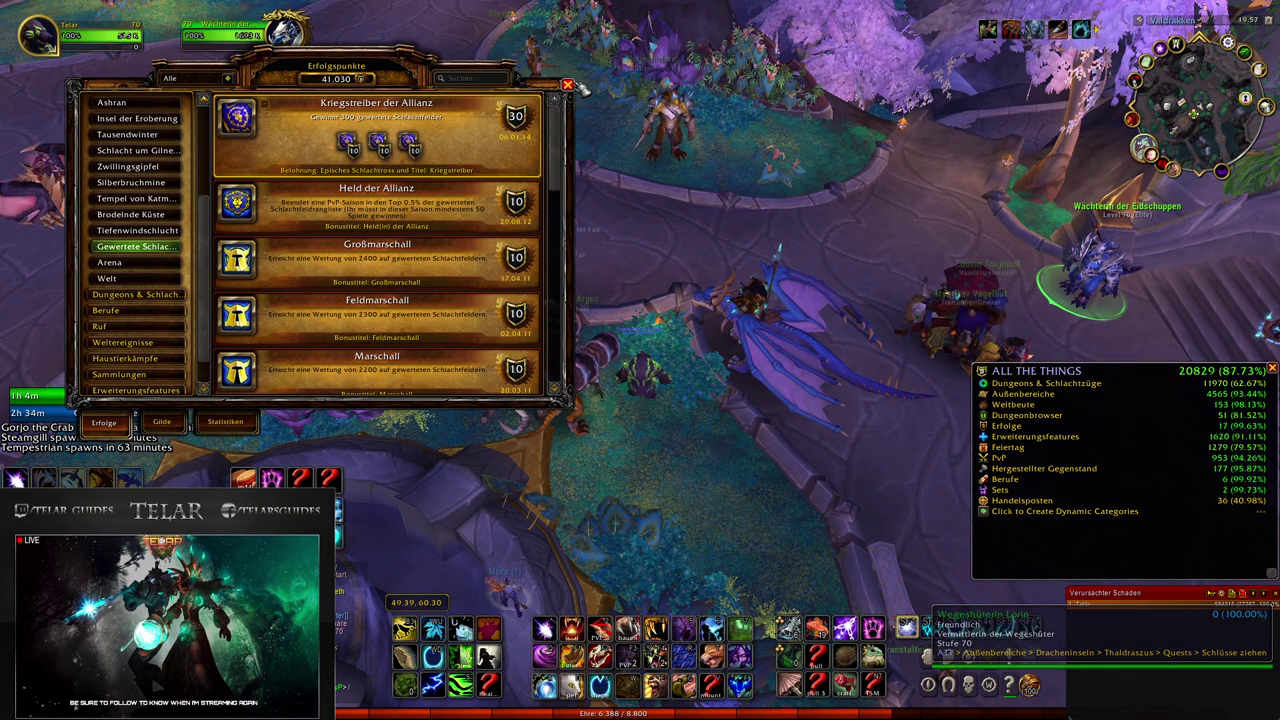
Step: Switch to the Charakter achievements and inspect the details of the incomplete Handelspostenfan achievement
scroll(155, 192, up, 5)
click(155, 166)
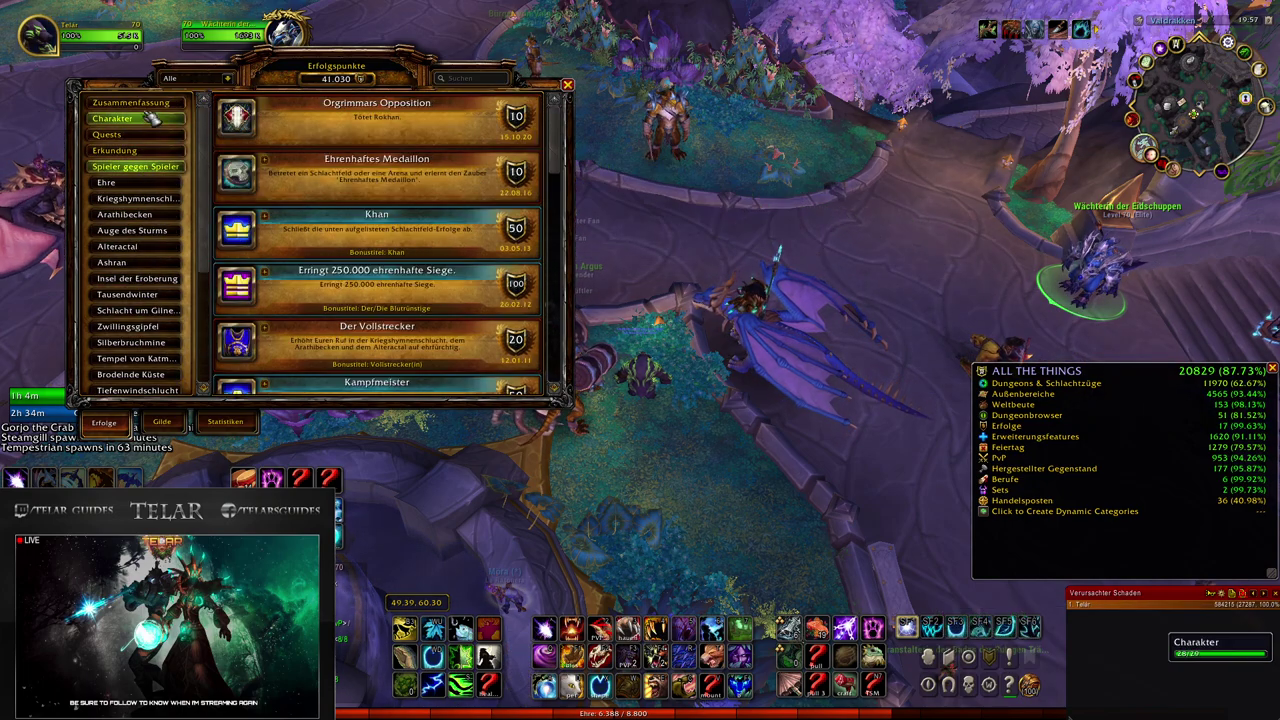
click(155, 166)
click(140, 118)
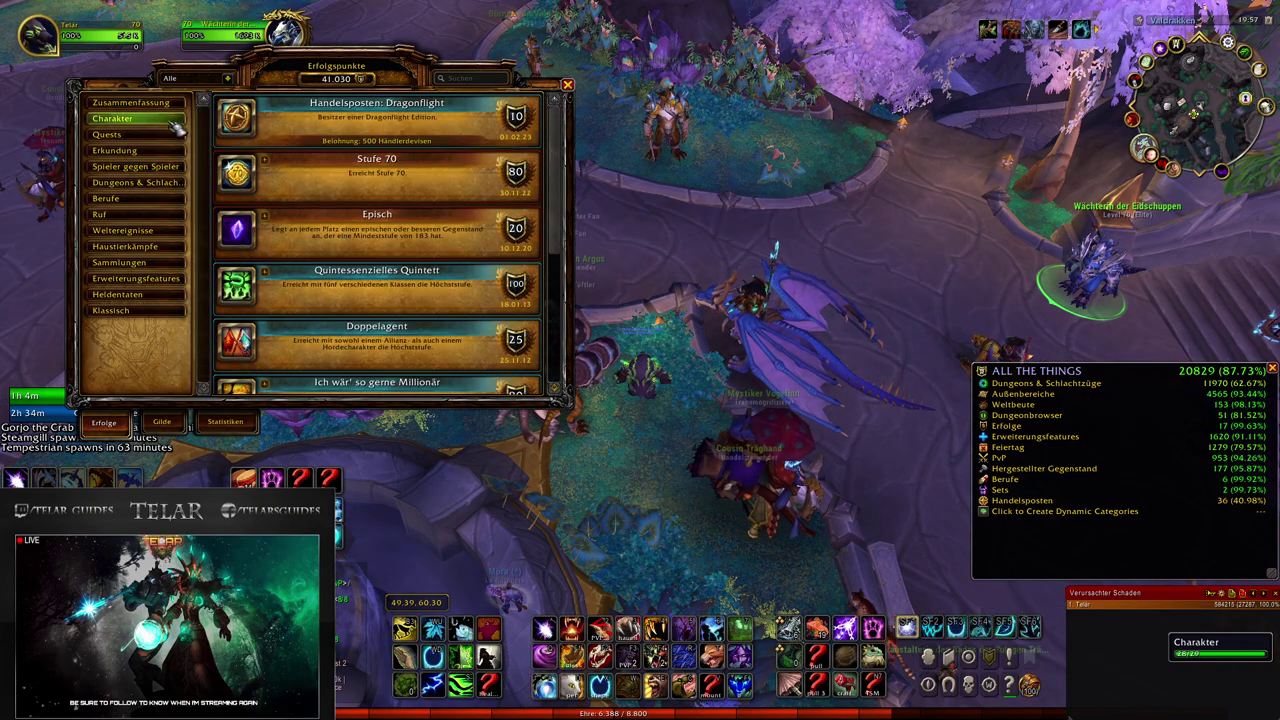
scroll(380, 300, down, 5)
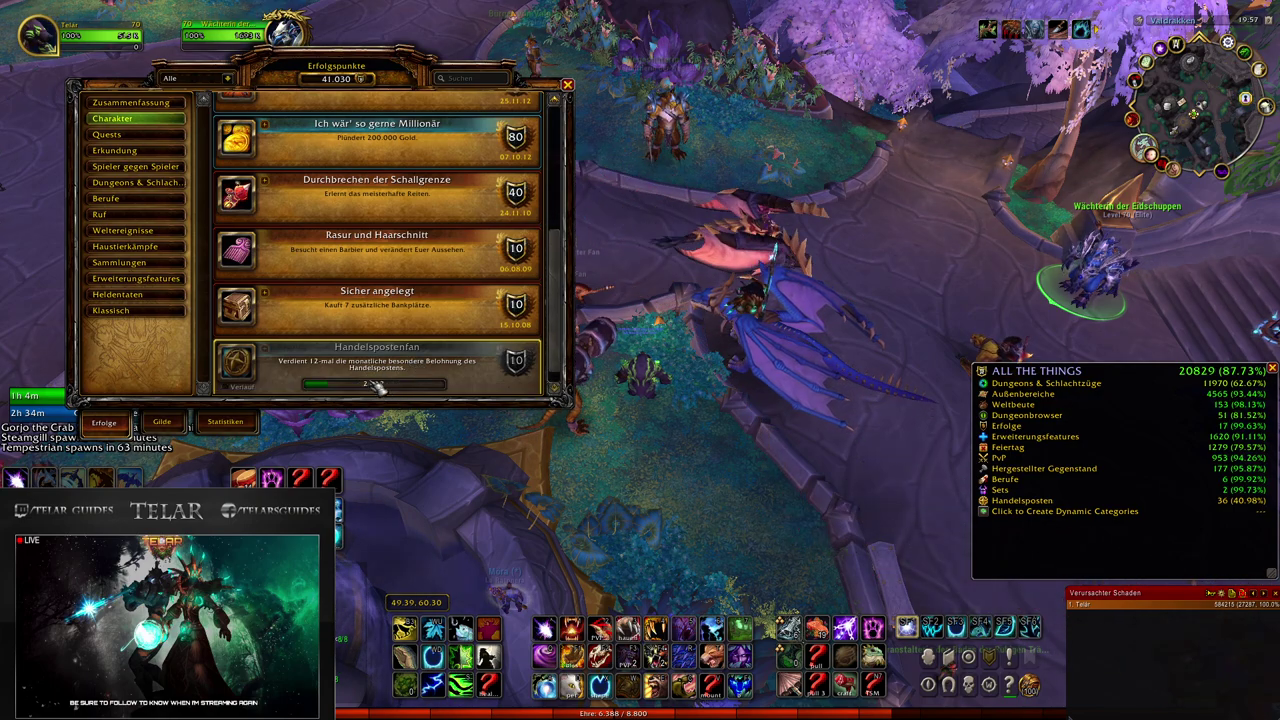
click(390, 380)
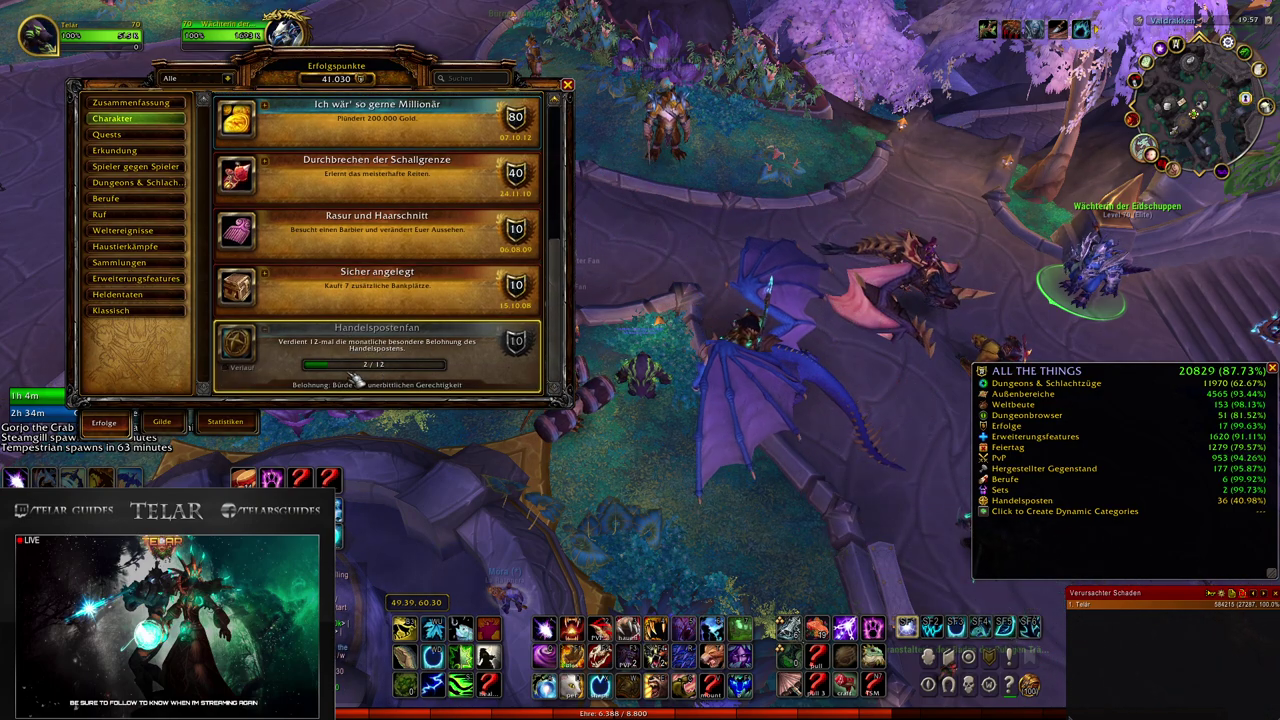
Step: Show the Welt achievements within the Spieler gegen Spieler category
click(128, 170)
scroll(165, 275, down, 3)
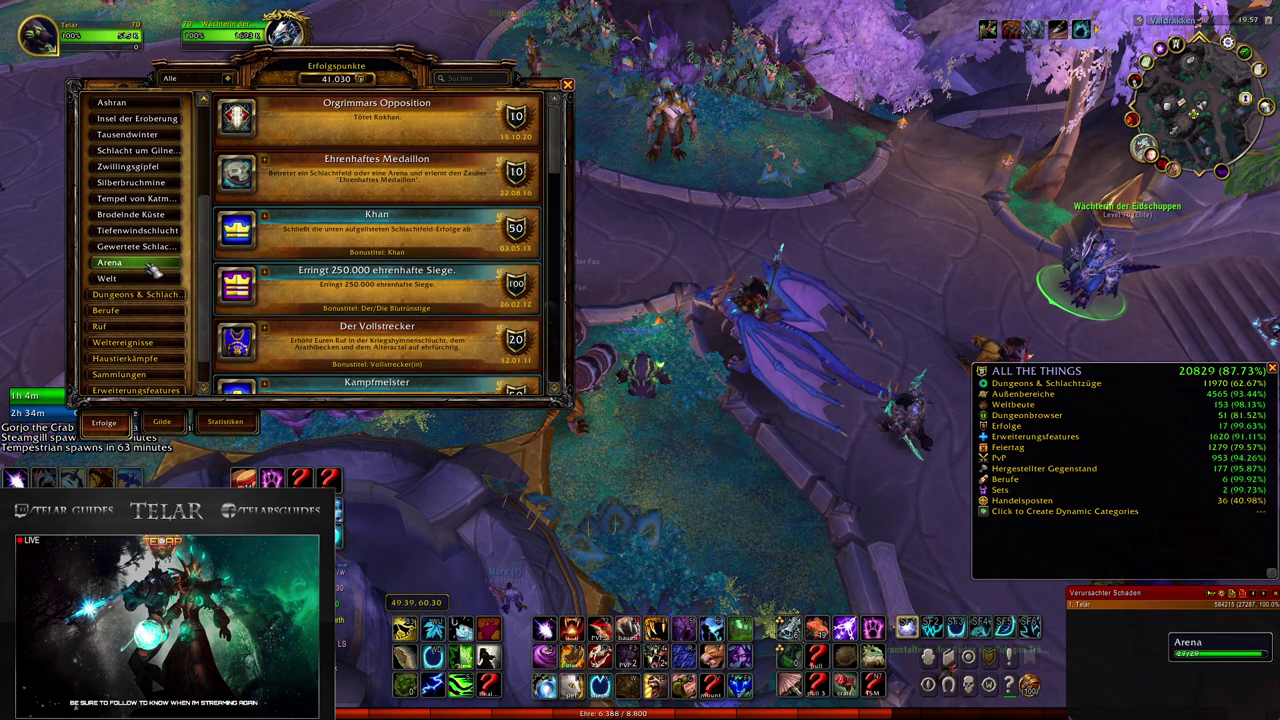
click(150, 278)
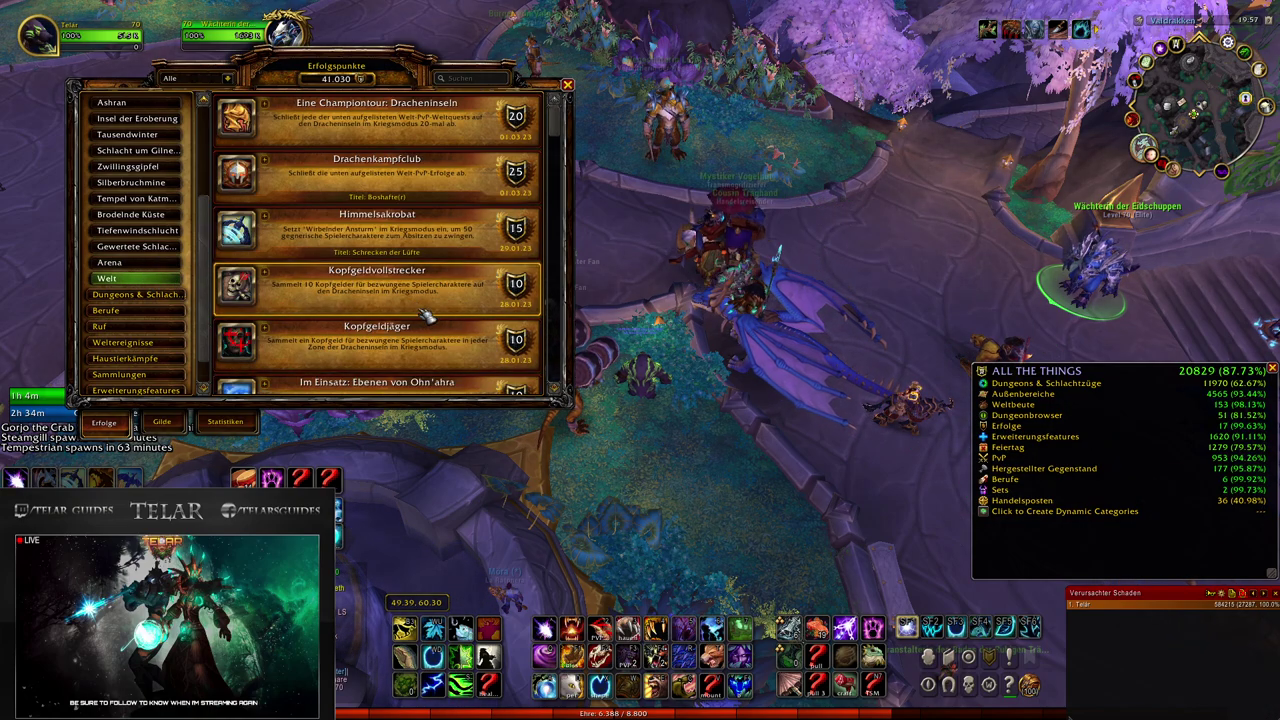